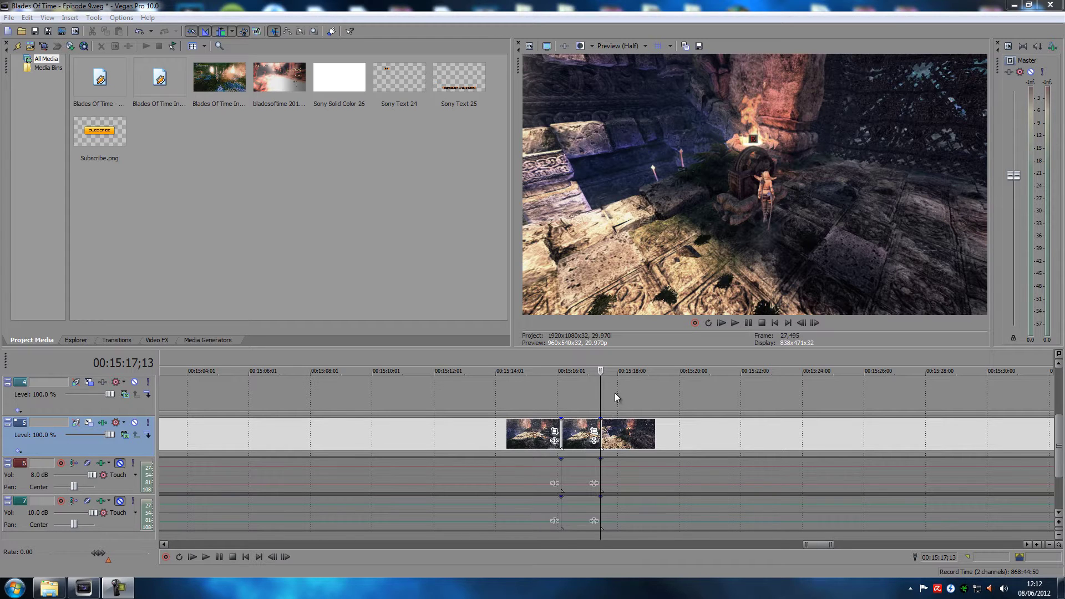
- Review the footage around the two cuts on track 5, between about 00:15:16 and 00:15:17
{"action": "left_click", "coordinate": [560, 397]}
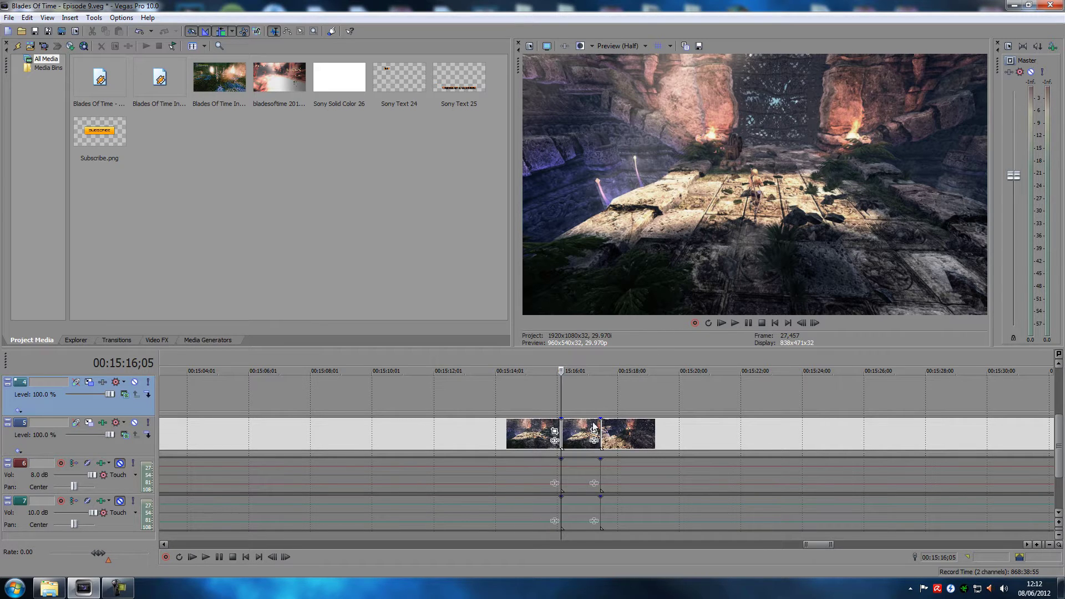
{"action": "left_click", "coordinate": [587, 401]}
{"action": "scroll", "coordinate": [682, 405], "scroll_direction": "up", "scroll_amount": 2}
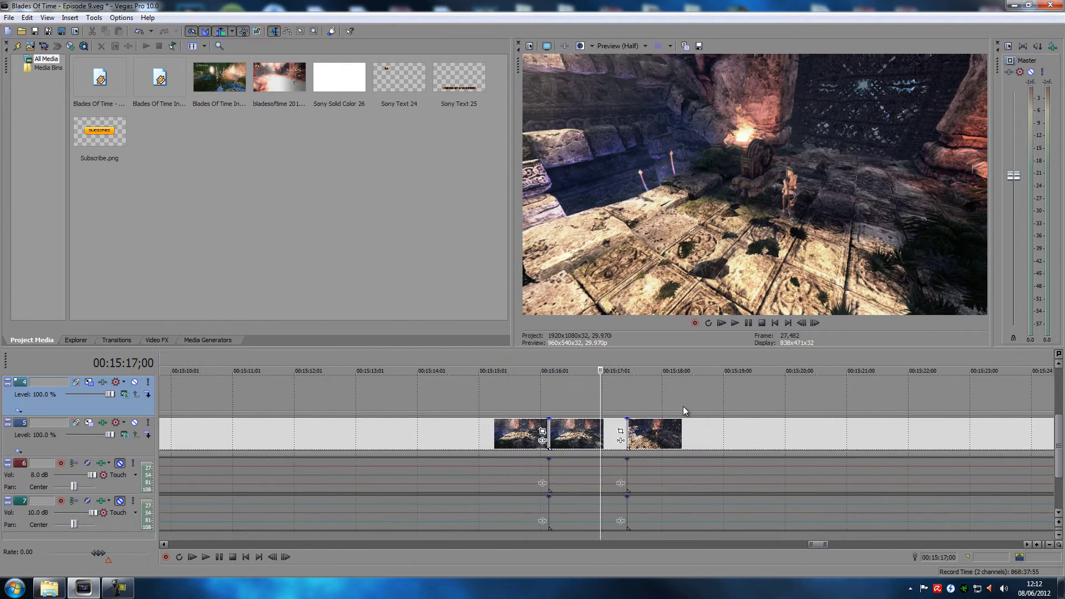
{"action": "left_click", "coordinate": [571, 398]}
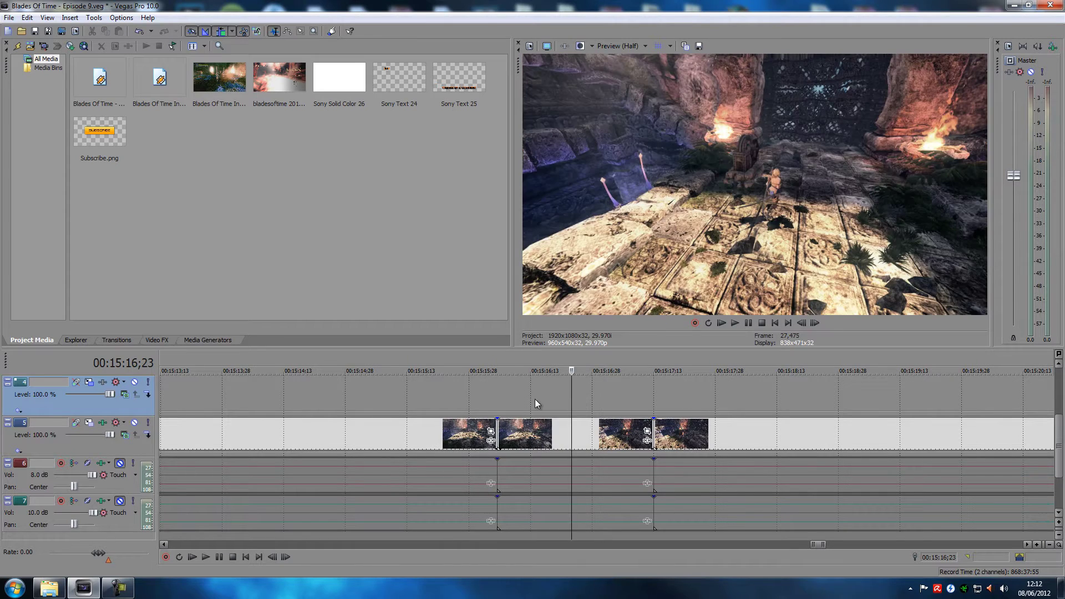
{"action": "left_click", "coordinate": [535, 399]}
{"action": "left_click", "coordinate": [616, 397]}
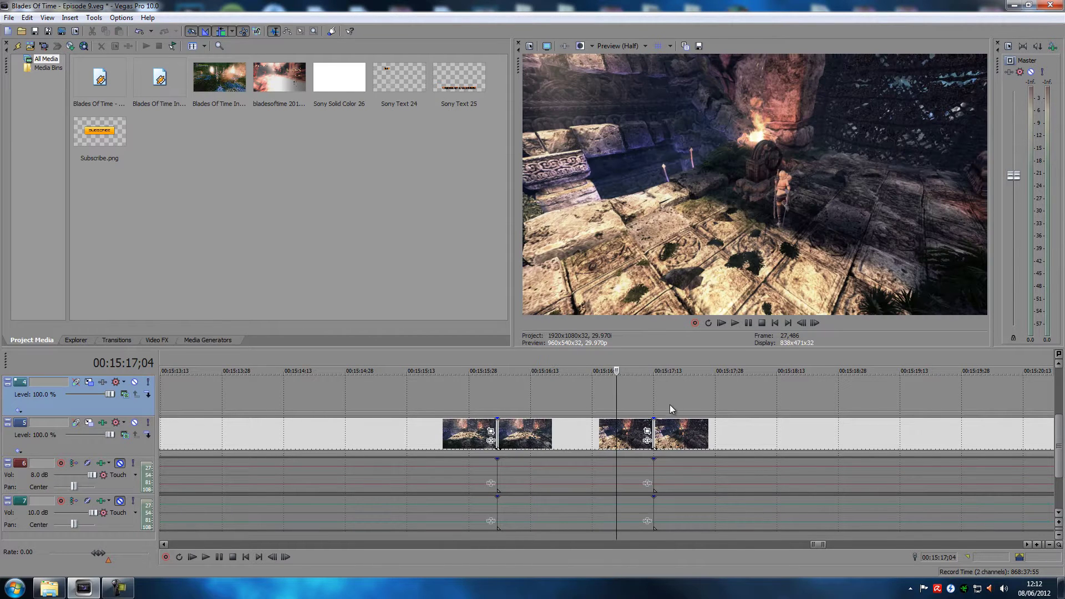
- Move the clip after the second cut on track 5, with its audio, about 16 seconds along the timeline to open a gap
{"action": "scroll", "coordinate": [689, 430], "scroll_direction": "down", "scroll_amount": 5}
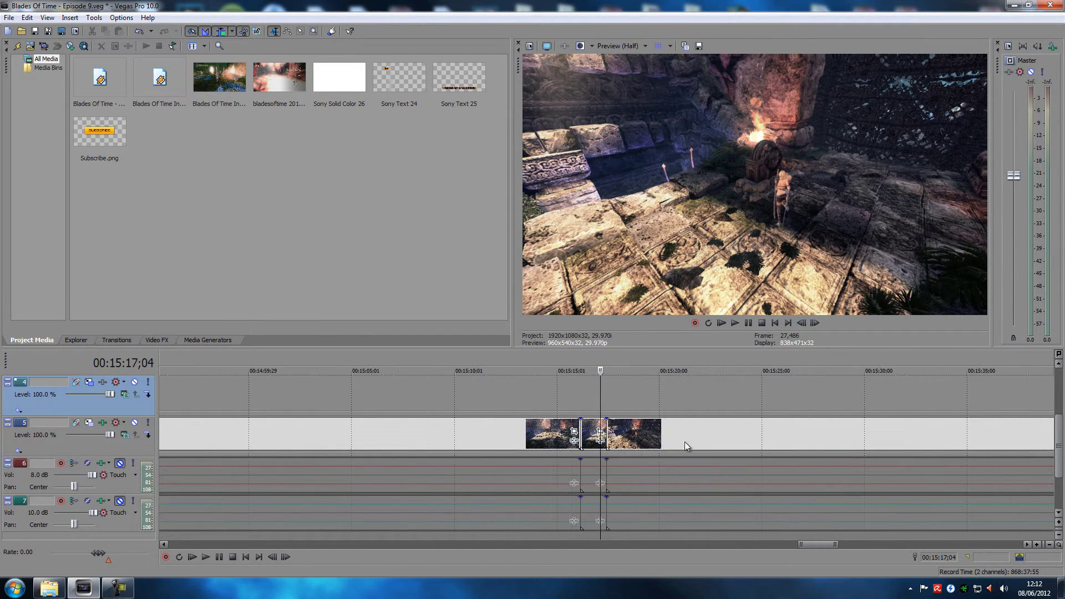
{"action": "left_click", "coordinate": [645, 438]}
{"action": "left_click_drag", "start_coordinate": [646, 438], "coordinate": [972, 428]}
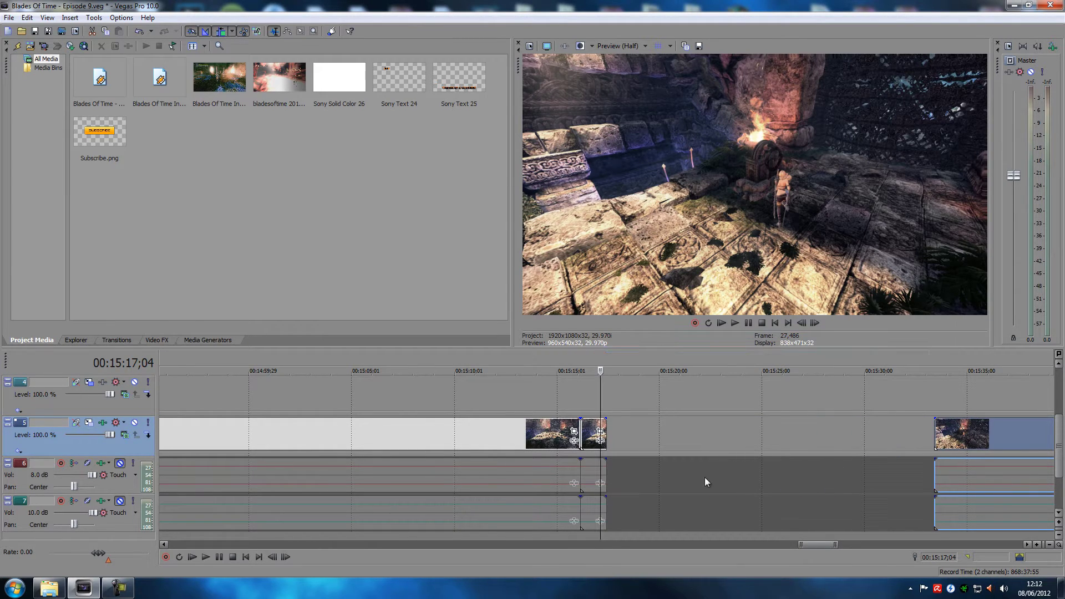
- Place the playhead on the last video frame before the gap, at 00:15:17;12
{"action": "left_click", "coordinate": [605, 393]}
{"action": "scroll", "coordinate": [607, 417], "scroll_direction": "up", "scroll_amount": 4}
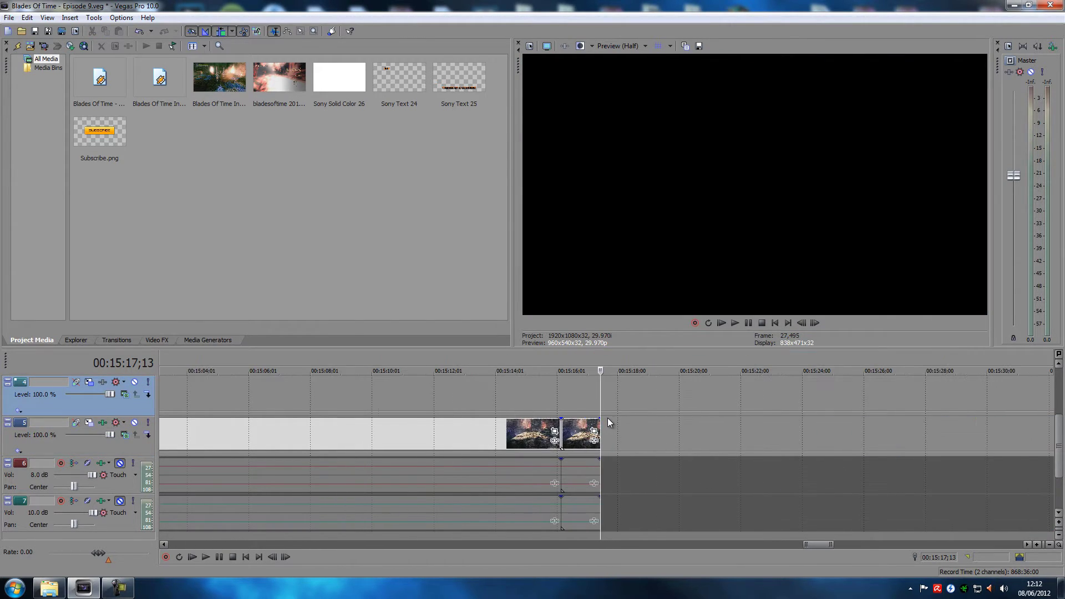
{"action": "scroll", "coordinate": [564, 382], "scroll_direction": "up", "scroll_amount": 6}
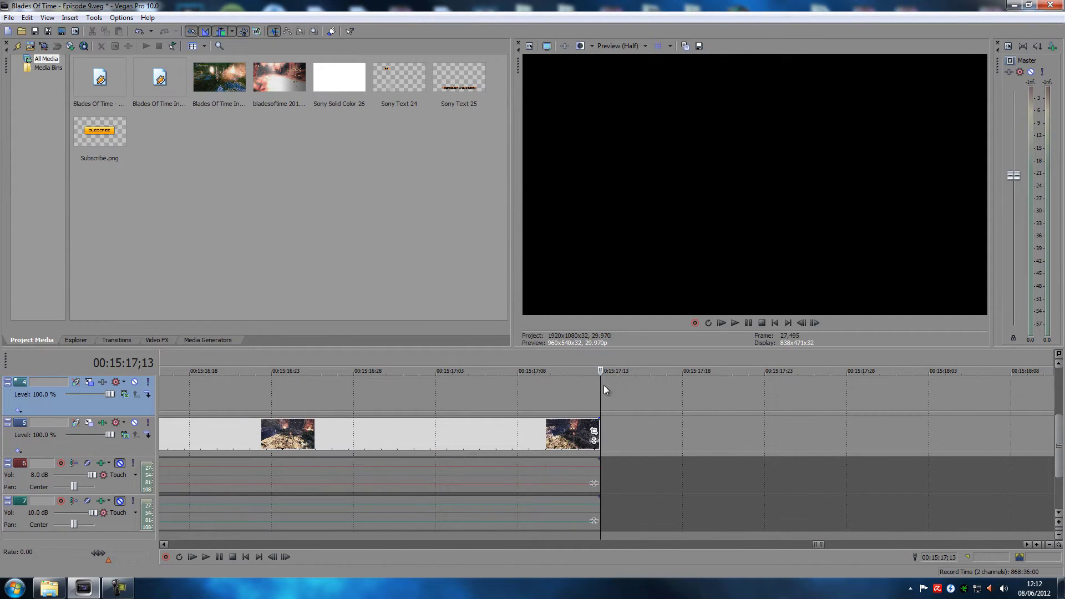
{"action": "key", "text": "Left"}
{"action": "key", "text": "Right"}
{"action": "key", "text": "Left"}
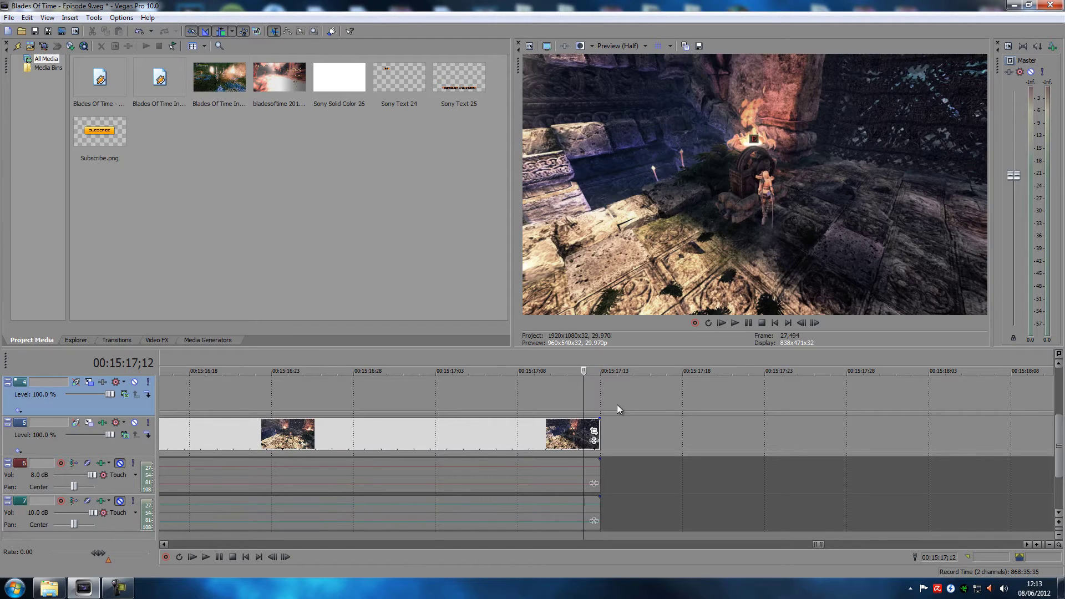
{"action": "key", "text": "Right"}
{"action": "key", "text": "Left"}
{"action": "key", "text": "Right"}
{"action": "key", "text": "Left"}
{"action": "key", "text": "Right"}
{"action": "key", "text": "Left"}
- Save a snapshot of the current preview frame as Image1.jpg in the EP 9 folder
{"action": "left_click", "coordinate": [613, 46]}
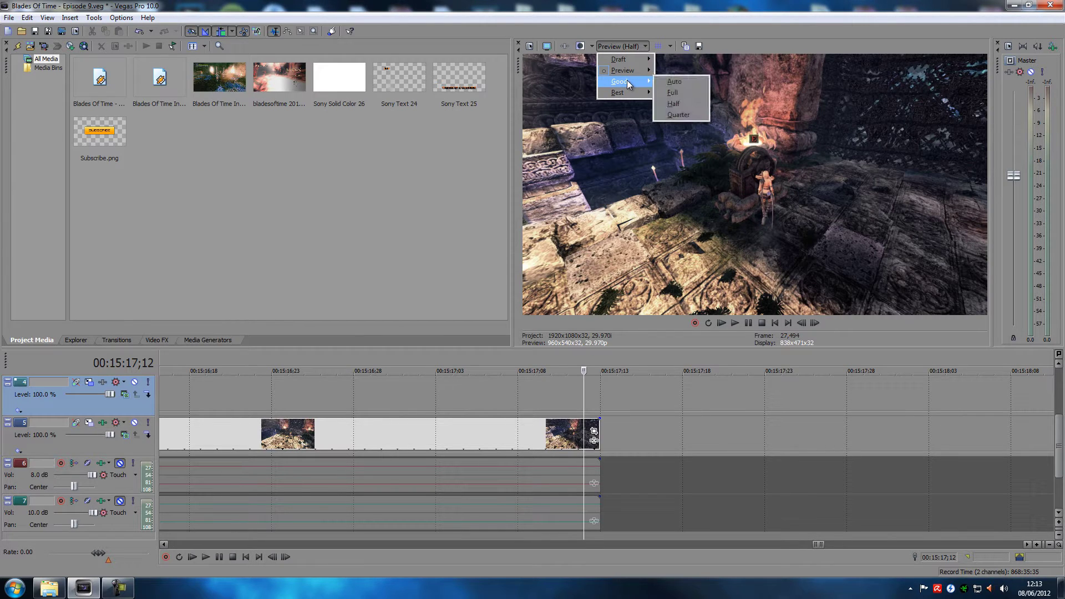
{"action": "left_click", "coordinate": [623, 45]}
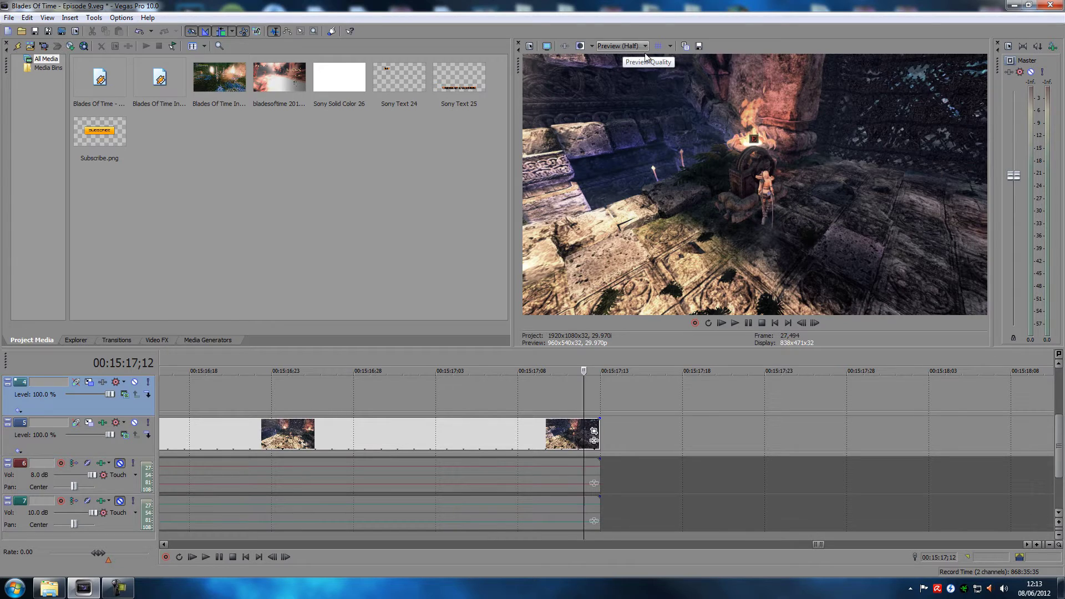
{"action": "left_click", "coordinate": [699, 46]}
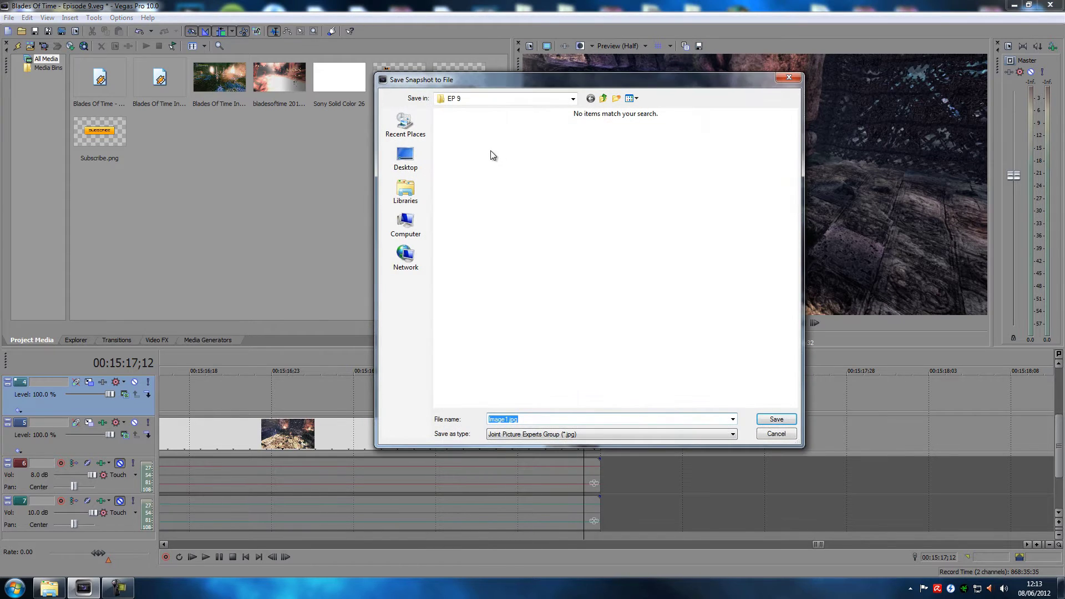
{"action": "left_click", "coordinate": [776, 420]}
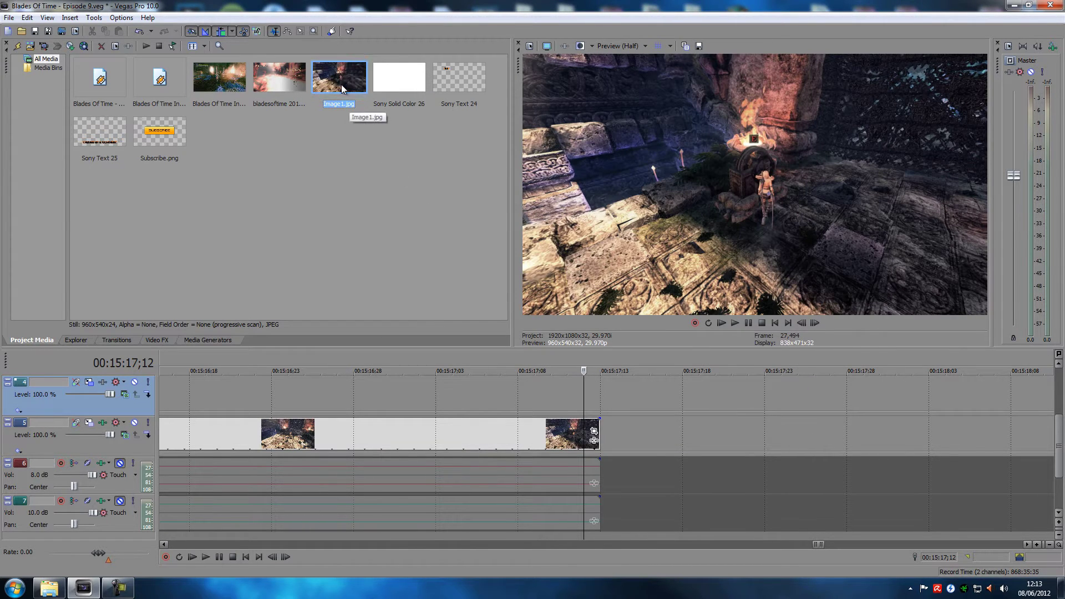
- Place the Image1.jpg still on track 5, directly after the clip that ends at the gap
{"action": "mouse_move", "coordinate": [338, 78]}
{"action": "left_mouse_down"}
{"action": "mouse_move", "coordinate": [556, 321]}
{"action": "mouse_move", "coordinate": [620, 431]}
{"action": "mouse_move", "coordinate": [605, 435]}
{"action": "left_mouse_up"}
{"action": "left_click_drag", "start_coordinate": [337, 77], "coordinate": [603, 432]}
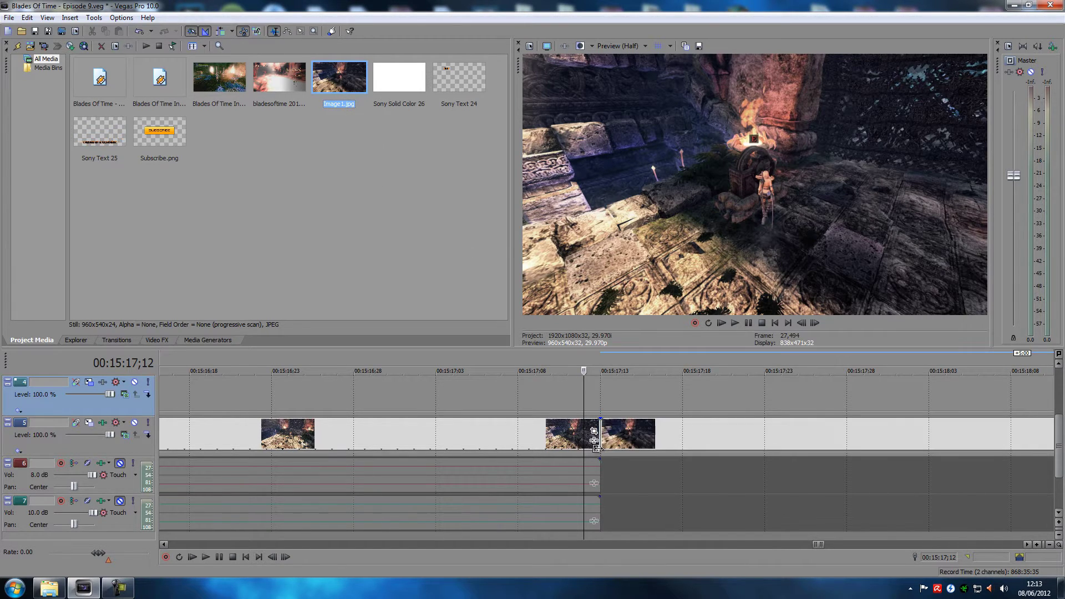
- Compare the clip's last frame with the adjoining still, and inspect the Color Corrector effect on track 5
{"action": "left_click", "coordinate": [583, 382]}
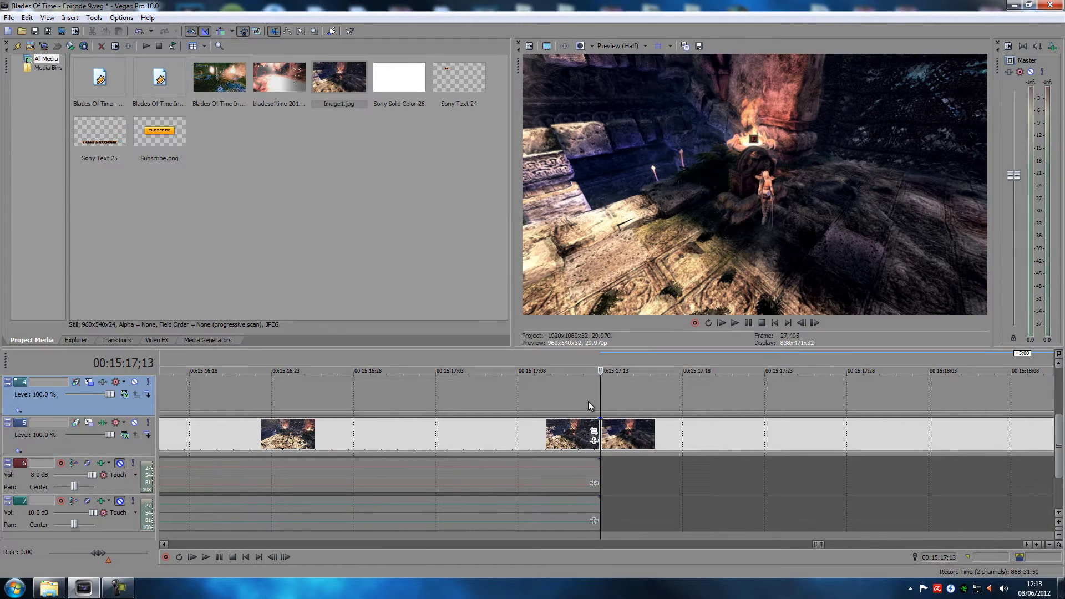
{"action": "key", "text": "Right"}
{"action": "key", "text": "Left"}
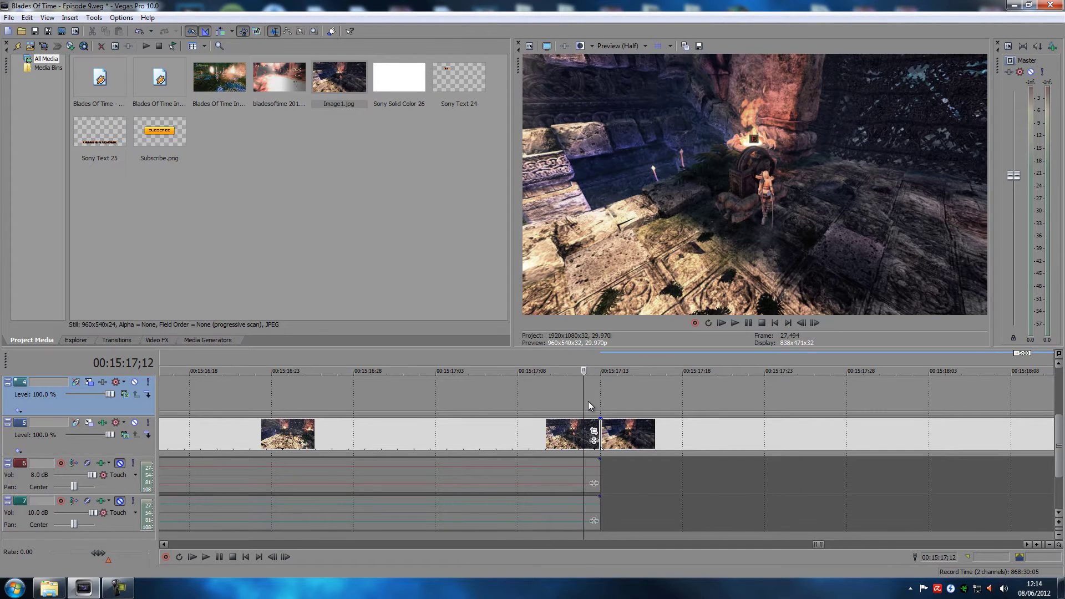
{"action": "key", "text": "Right"}
{"action": "key", "text": "Left"}
{"action": "key", "text": "Right"}
{"action": "key", "text": "Left"}
{"action": "left_click", "coordinate": [124, 434]}
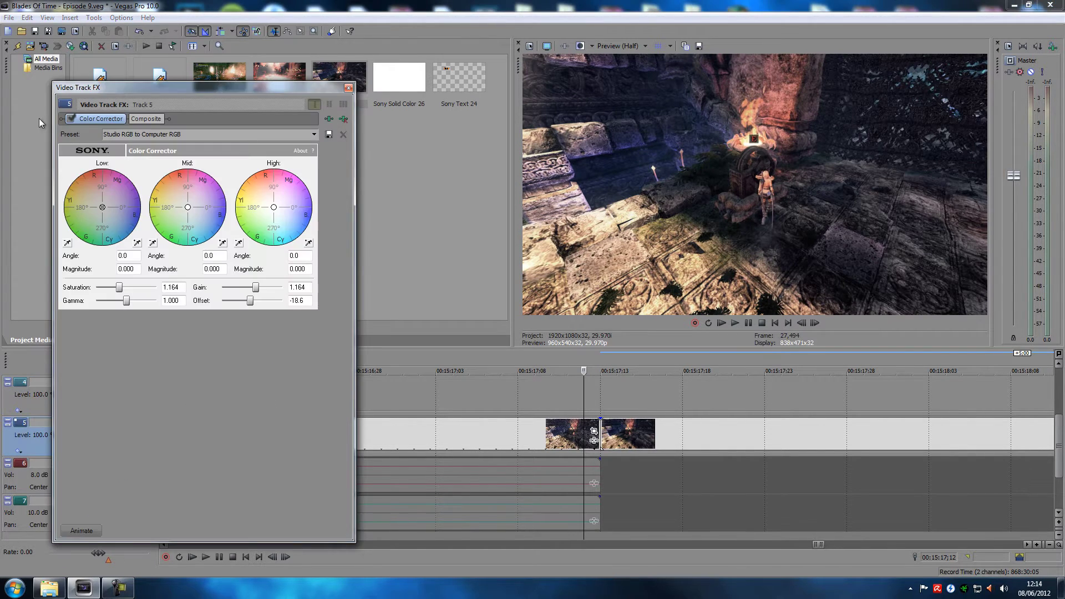
{"action": "left_click", "coordinate": [348, 88]}
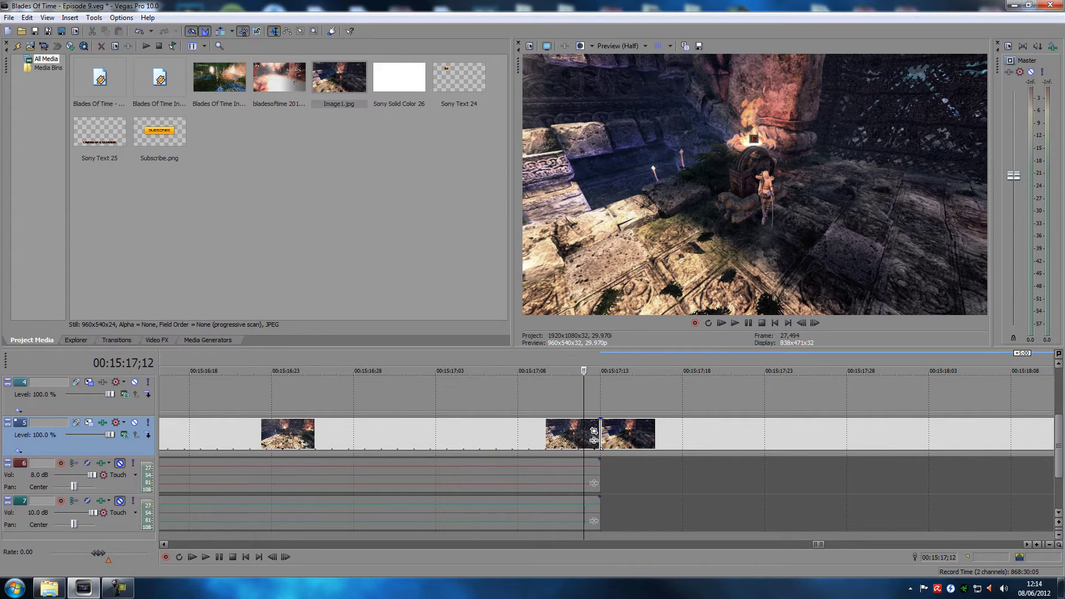
- Check the pixel dimensions of Image1.jpg in the EP 9 folder in Windows Explorer, and return to Vegas Pro
{"action": "left_click", "coordinate": [49, 587]}
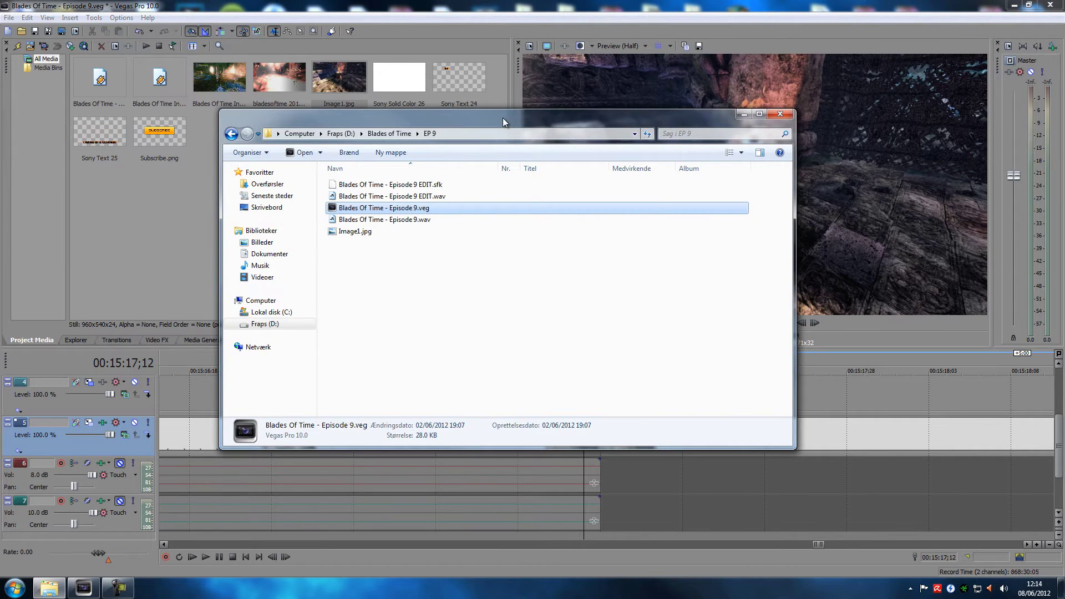
{"action": "left_click", "coordinate": [368, 233]}
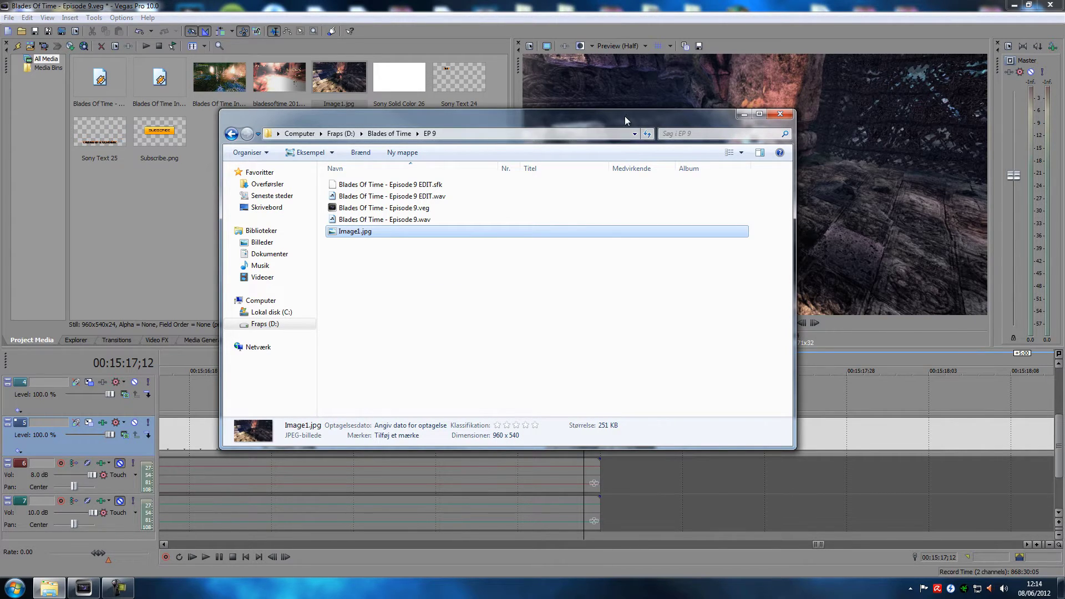
{"action": "left_click_drag", "start_coordinate": [607, 118], "coordinate": [852, 106]}
{"action": "left_click", "coordinate": [1023, 102]}
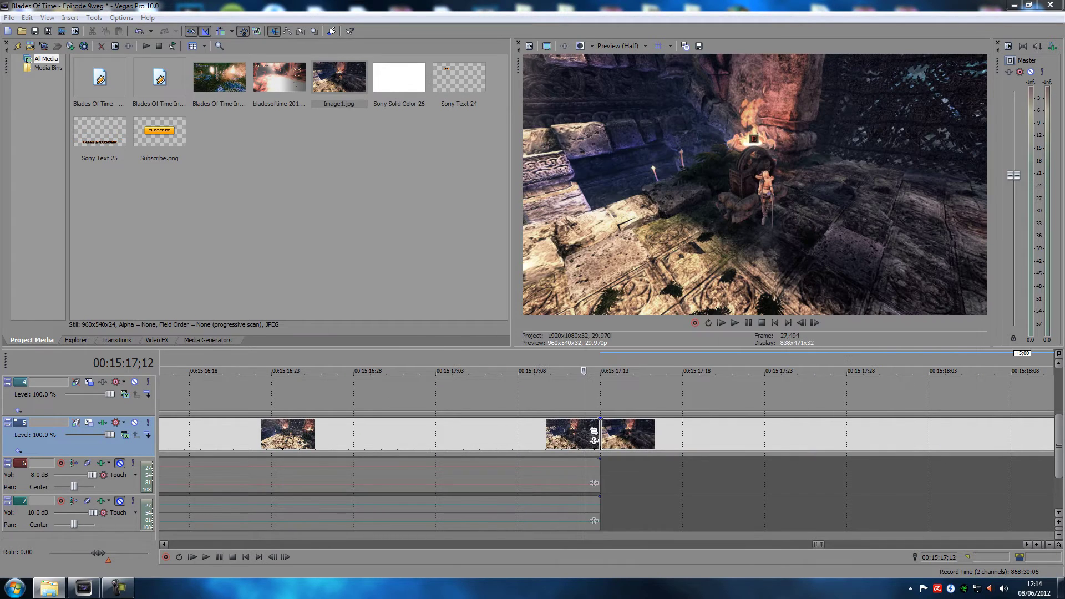
- Set the video preview quality to Best (Full)
{"action": "left_click", "coordinate": [601, 388]}
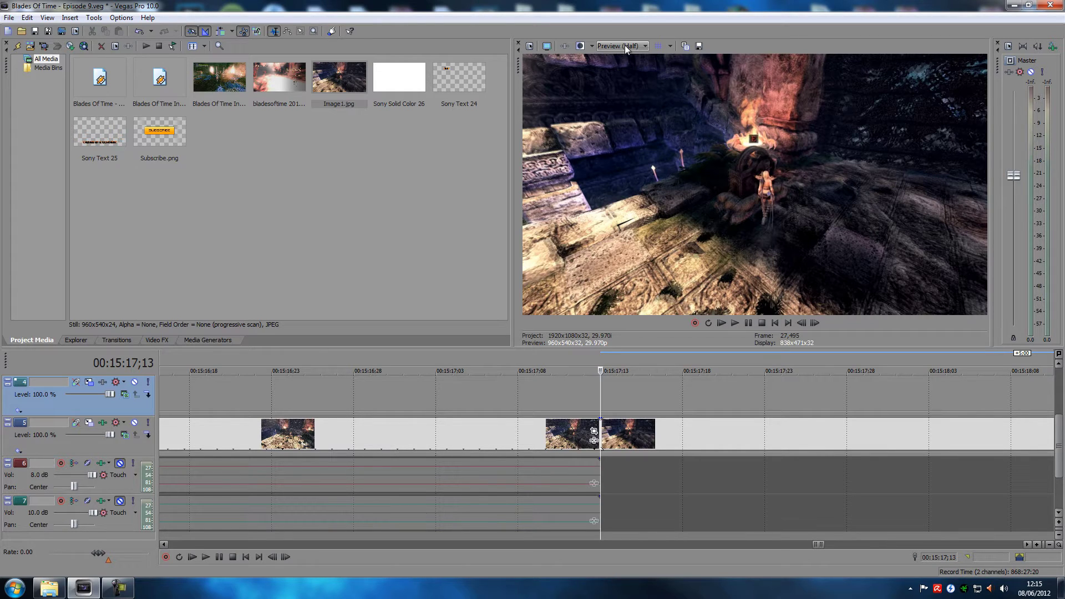
{"action": "left_click", "coordinate": [618, 46]}
{"action": "mouse_move", "coordinate": [617, 91]}
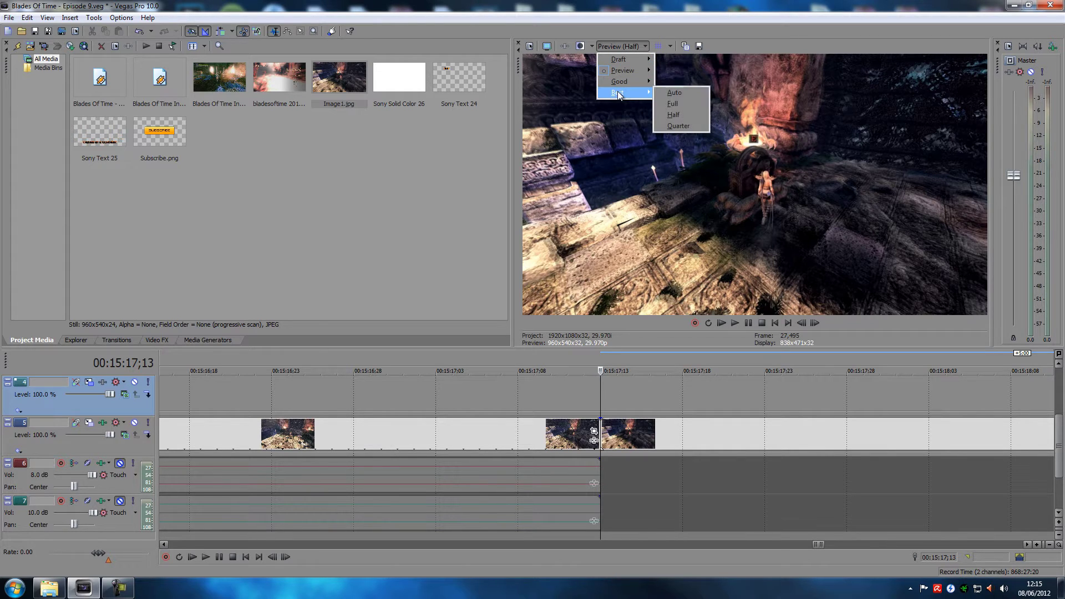
{"action": "left_click", "coordinate": [683, 105]}
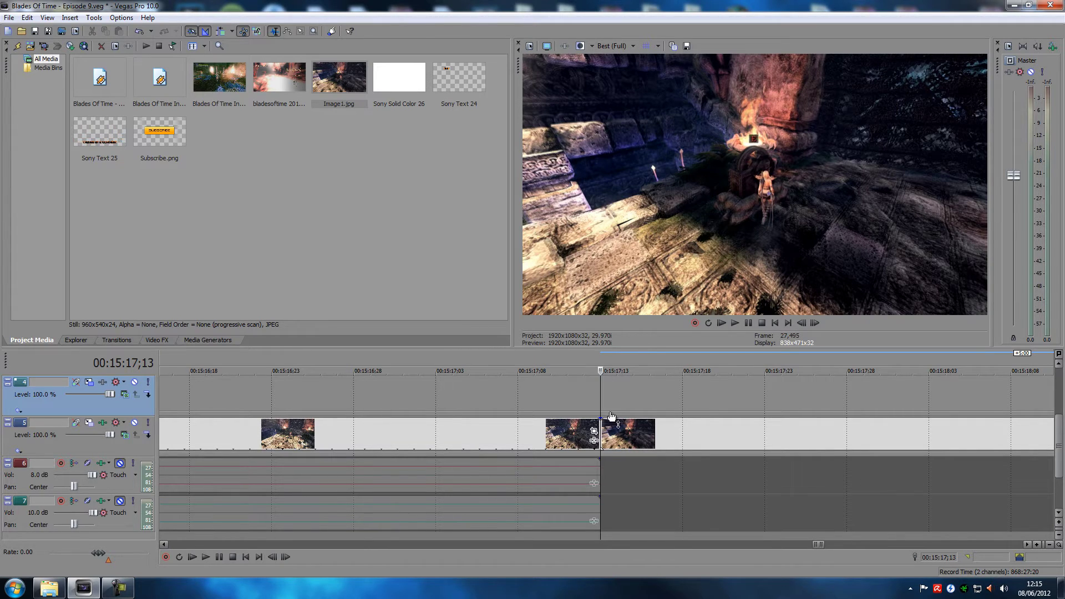
- Delete the Image1.jpg still from track 5
{"action": "left_click", "coordinate": [661, 433]}
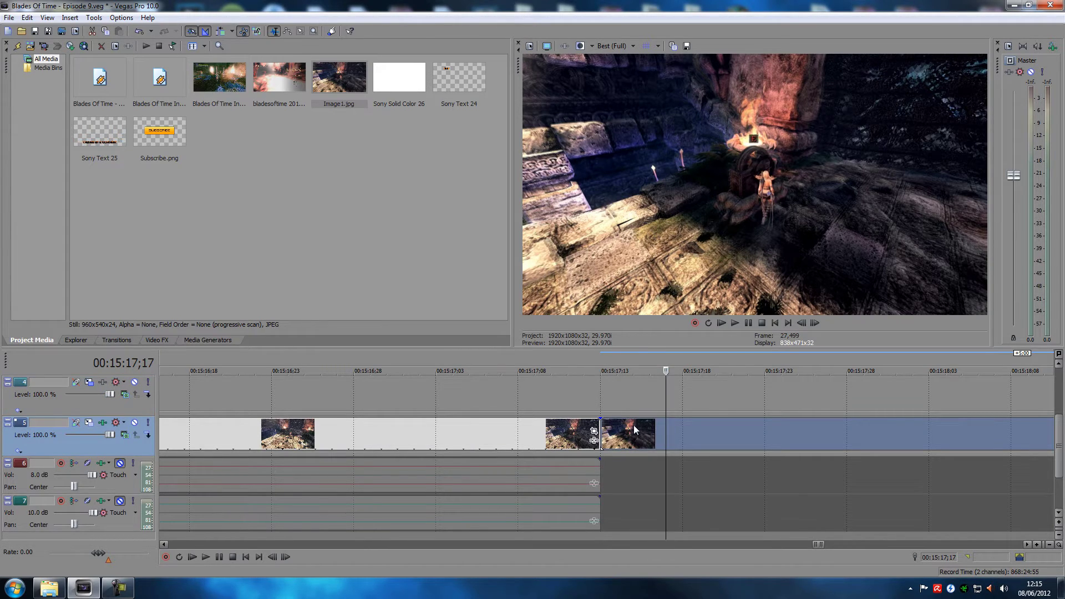
{"action": "key", "text": "Delete"}
- Return the playhead to the clip's last frame and disable the Color Corrector effect on track 5
{"action": "left_click", "coordinate": [600, 402]}
{"action": "key", "text": "Left"}
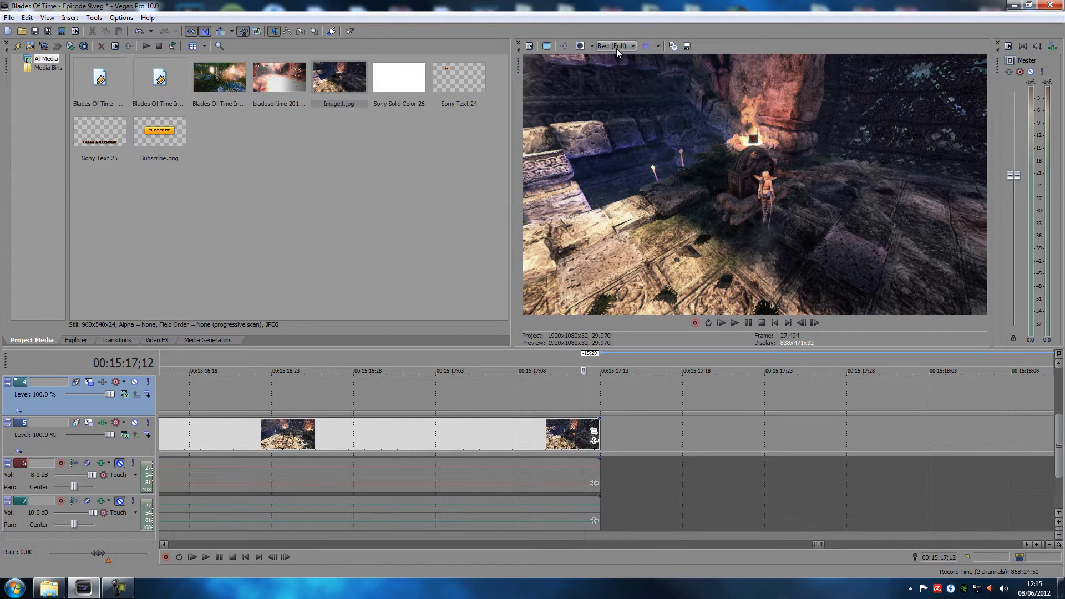
{"action": "left_click", "coordinate": [103, 423]}
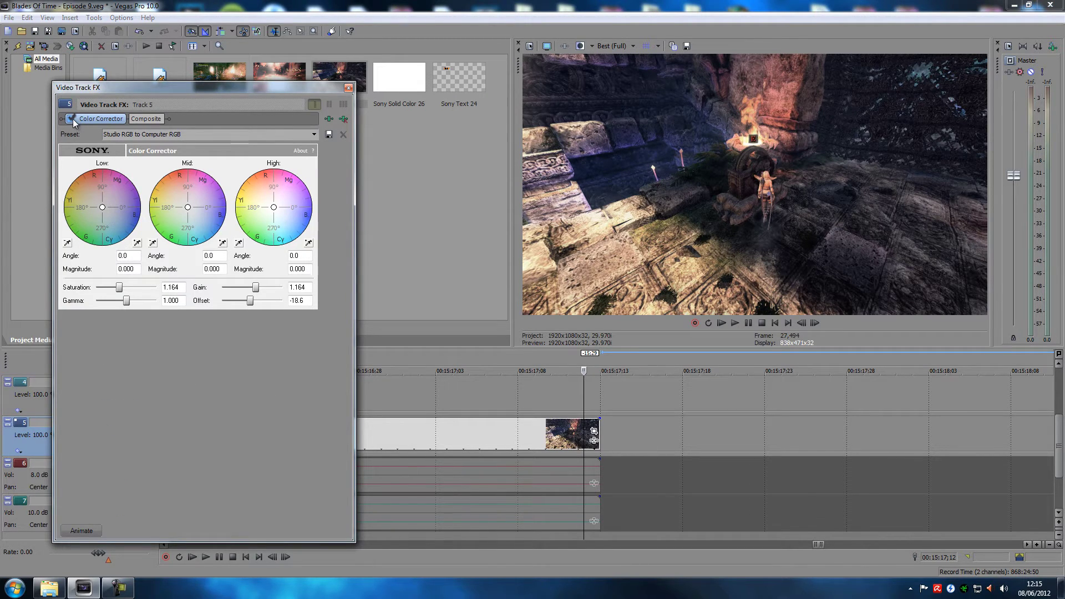
{"action": "left_click", "coordinate": [70, 119]}
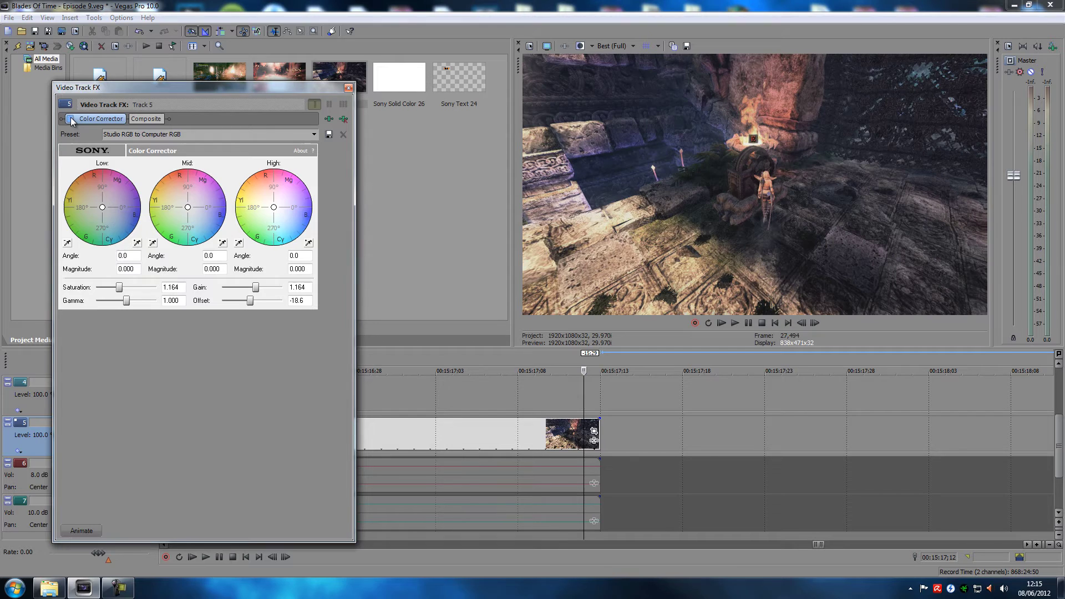
{"action": "left_click", "coordinate": [348, 88]}
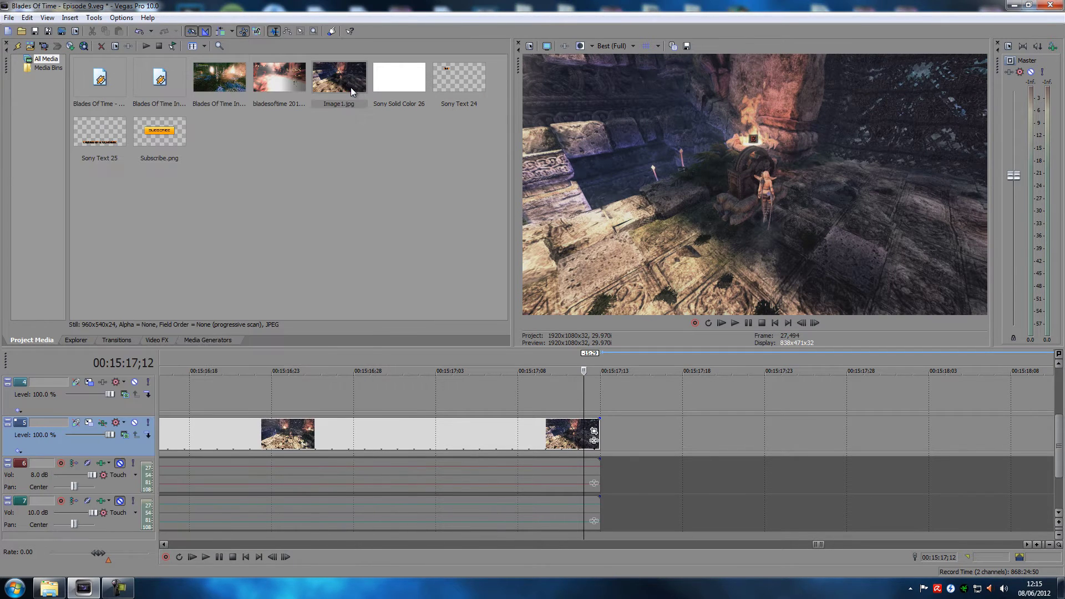
- Save a snapshot of the clip's last frame, at 00:15:17;12, as Image2.jpg in the EP 9 folder
{"action": "left_click", "coordinate": [583, 400]}
{"action": "key", "text": "Right"}
{"action": "key", "text": "Left"}
{"action": "key", "text": "Left"}
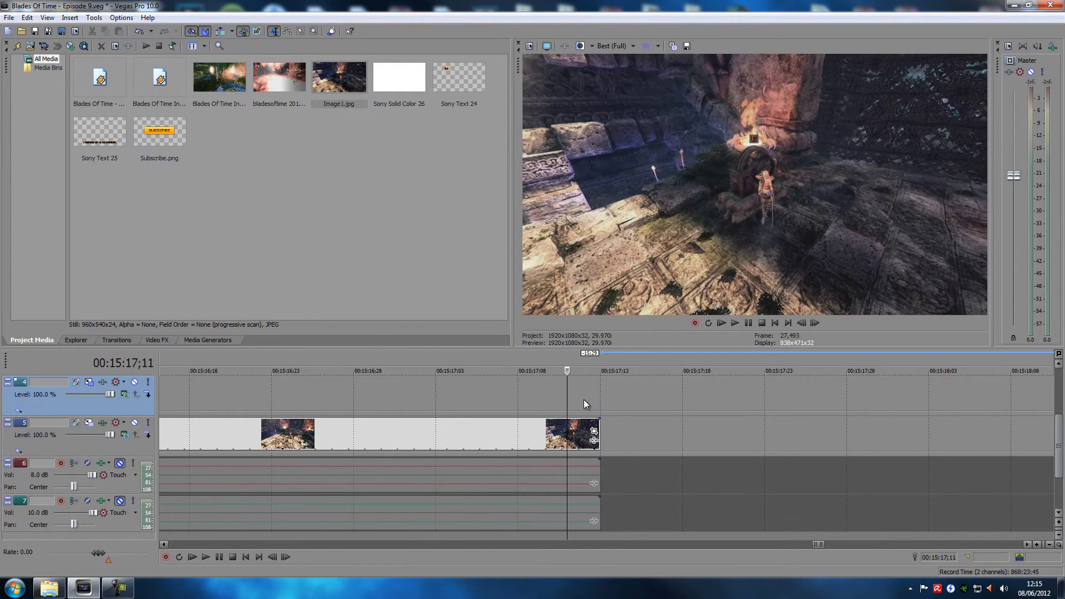
{"action": "key", "text": "Right"}
{"action": "key", "text": "Right"}
{"action": "key", "text": "Right"}
{"action": "key", "text": "Left"}
{"action": "key", "text": "Left"}
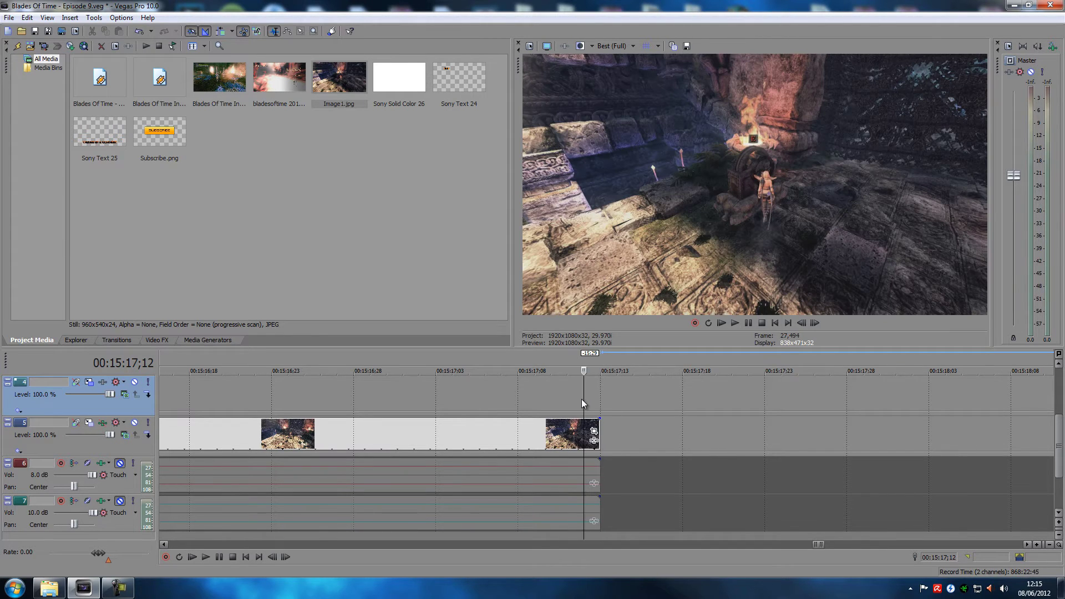
{"action": "left_click", "coordinate": [688, 46]}
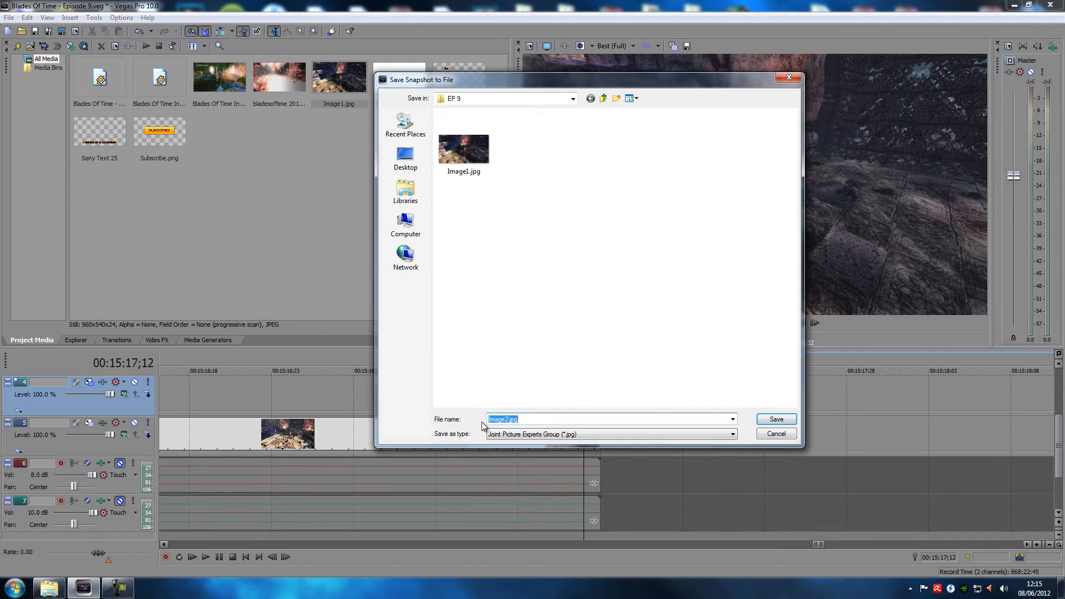
{"action": "left_click", "coordinate": [776, 419]}
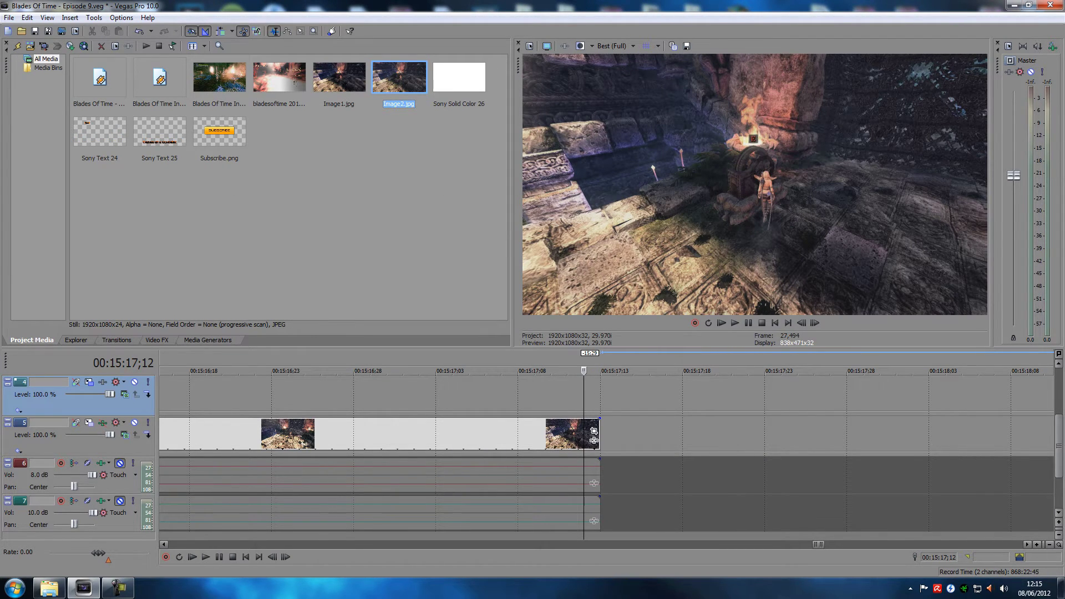
- Switch to Windows Explorer and check the pixel dimensions of Image2.jpg in the EP 9 folder
{"action": "left_click", "coordinate": [49, 588]}
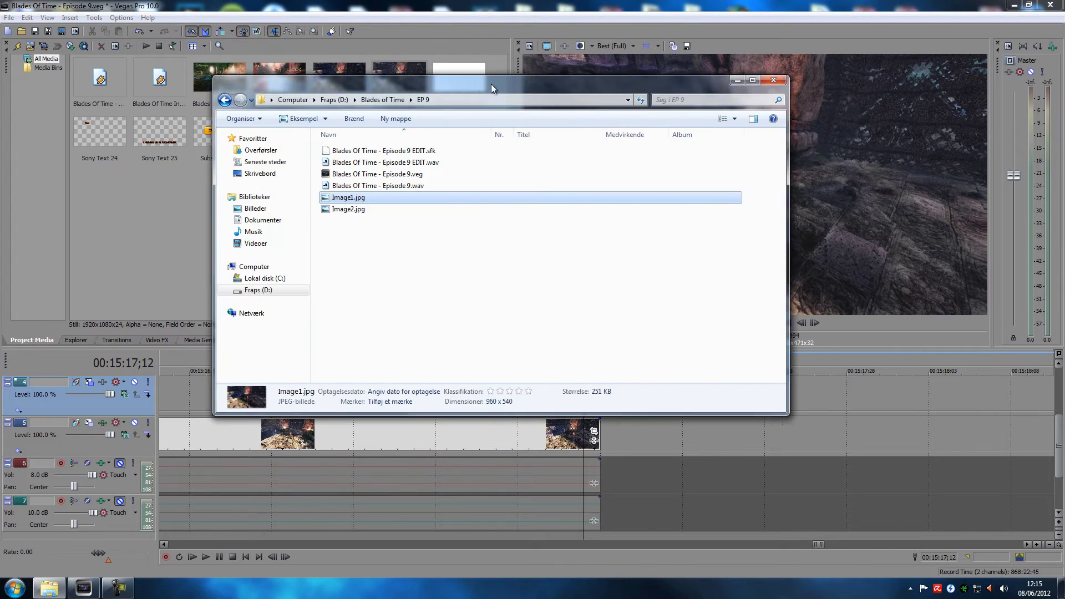
{"action": "left_click", "coordinate": [332, 209]}
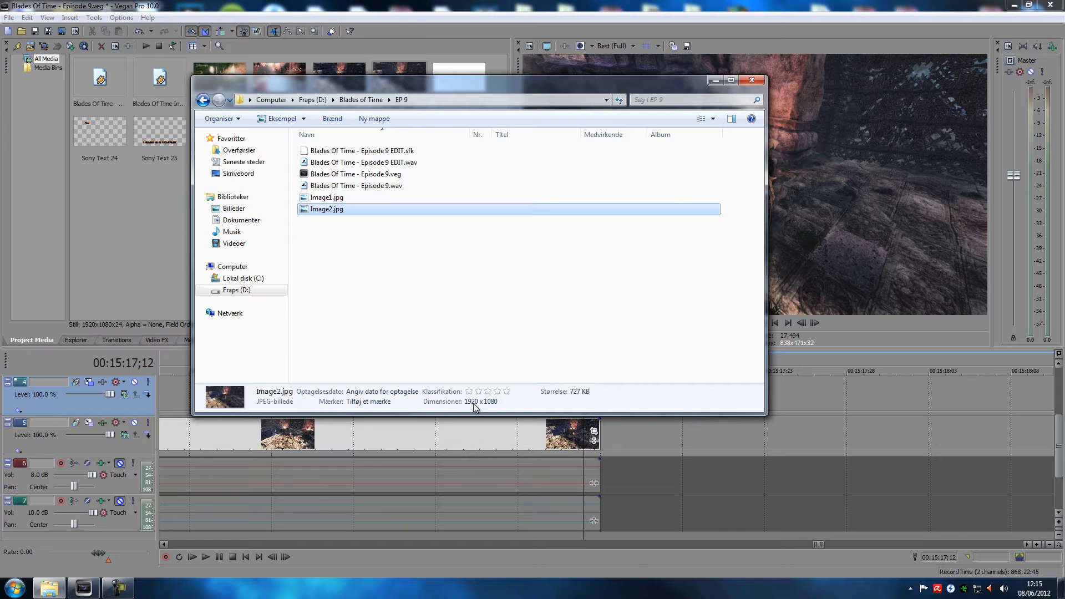
- Return to Vegas Pro and place the Image2.jpg still on track 5 directly after the clip's end
{"action": "key", "text": "alt+F4"}
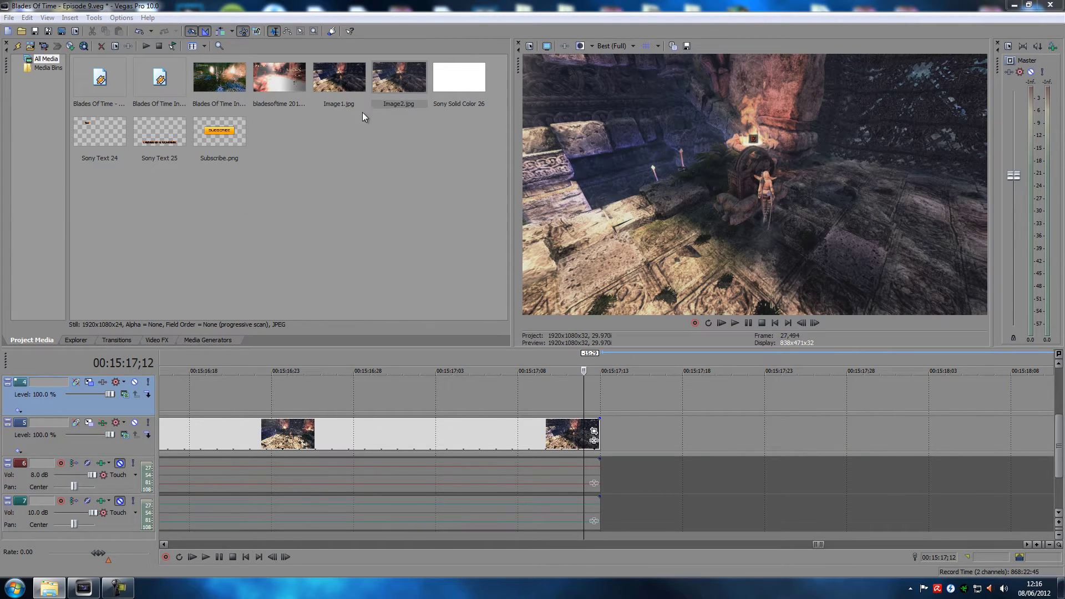
{"action": "left_click_drag", "start_coordinate": [407, 74], "coordinate": [605, 447]}
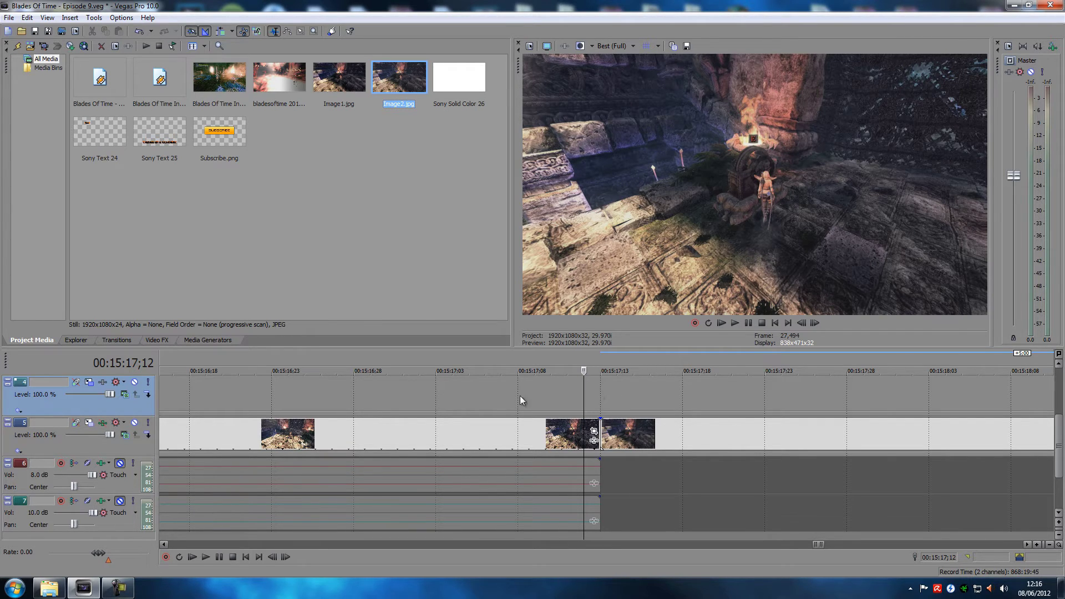
- Step frame by frame back and forth across the cut to compare the clip's last frames with the Image2.jpg still
{"action": "left_click", "coordinate": [582, 395]}
{"action": "key", "text": "Right"}
{"action": "key", "text": "Right"}
{"action": "key", "text": "Right"}
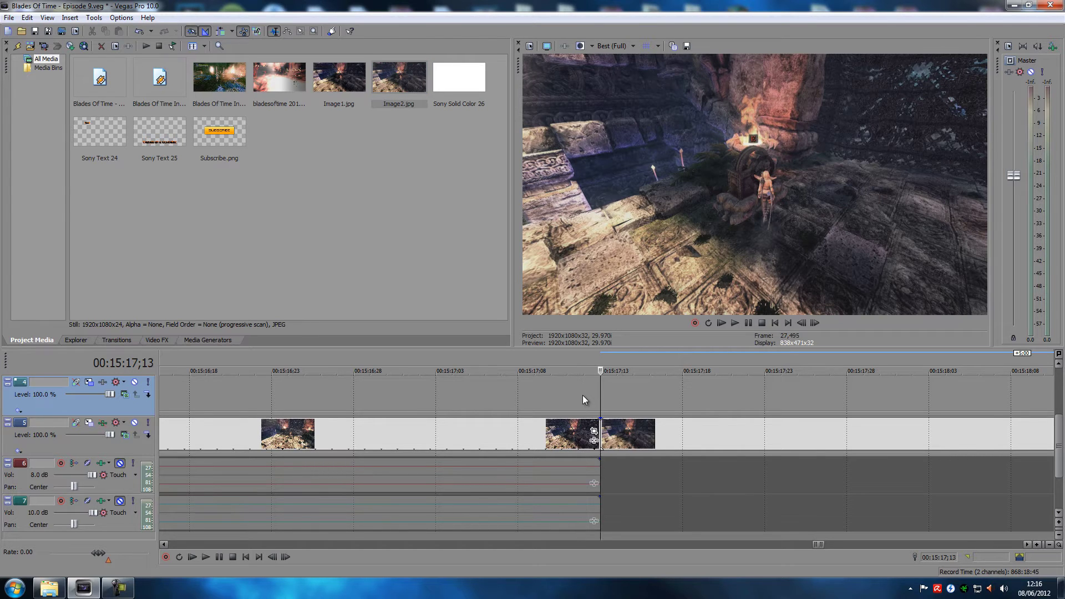
{"action": "key", "text": "Left"}
{"action": "key", "text": "Left"}
{"action": "key", "text": "Left"}
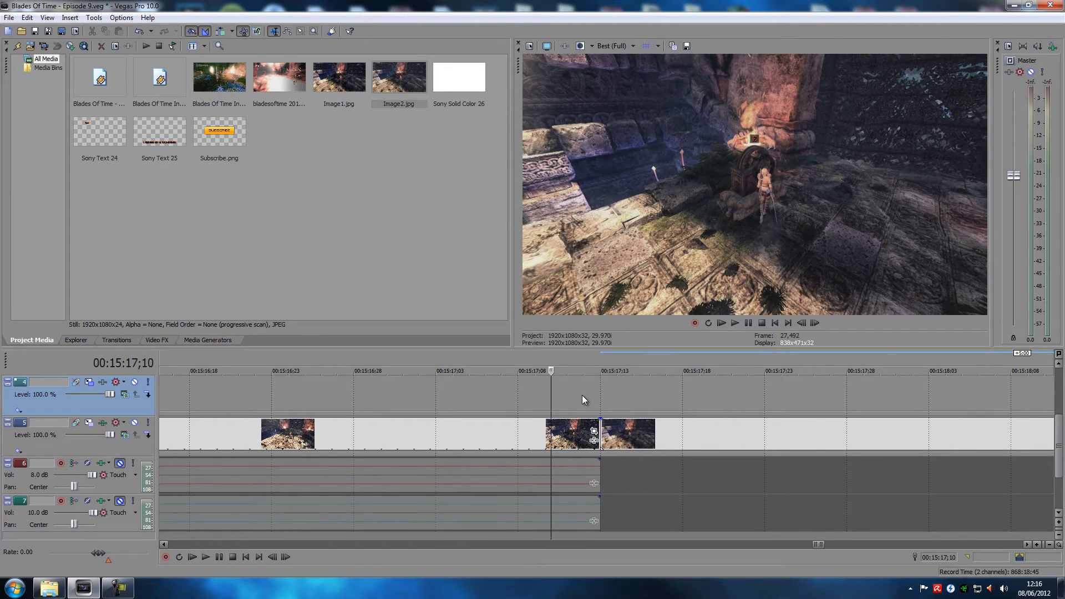
{"action": "key", "text": "Right"}
{"action": "key", "text": "Left"}
{"action": "key", "text": "Right"}
{"action": "key", "text": "Right"}
{"action": "key", "text": "Right"}
{"action": "key", "text": "Left"}
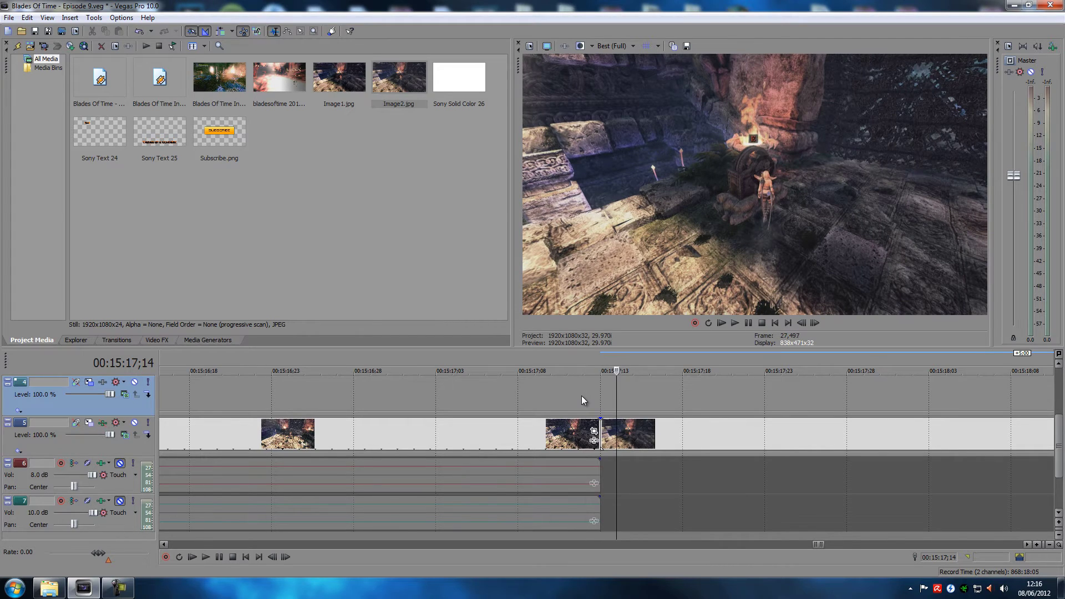
{"action": "key", "text": "Left"}
{"action": "key", "text": "Left"}
{"action": "key", "text": "Right"}
{"action": "key", "text": "Right"}
{"action": "key", "text": "Right"}
{"action": "key", "text": "Left"}
{"action": "key", "text": "Left"}
{"action": "key", "text": "Left"}
{"action": "key", "text": "Right"}
{"action": "key", "text": "Right"}
{"action": "key", "text": "Left"}
{"action": "key", "text": "Left"}
{"action": "key", "text": "Right"}
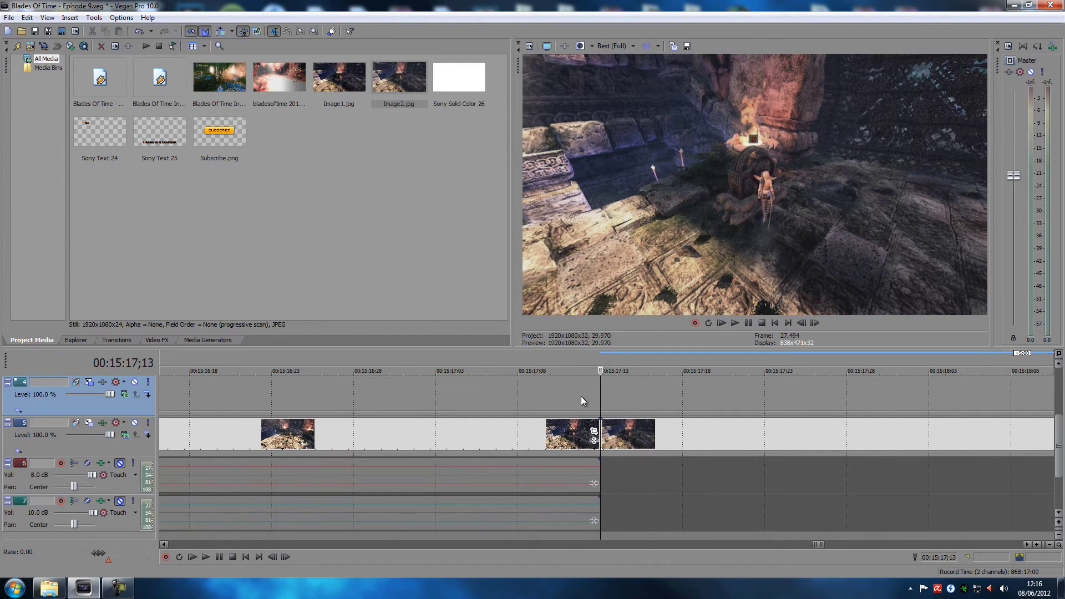
{"action": "key", "text": "Right"}
{"action": "key", "text": "Left"}
{"action": "key", "text": "Left"}
{"action": "key", "text": "Right"}
{"action": "key", "text": "Right"}
{"action": "key", "text": "Left"}
{"action": "key", "text": "Left"}
{"action": "key", "text": "Right"}
- Re-enable the Color Corrector effect on track 5
{"action": "left_click", "coordinate": [115, 422]}
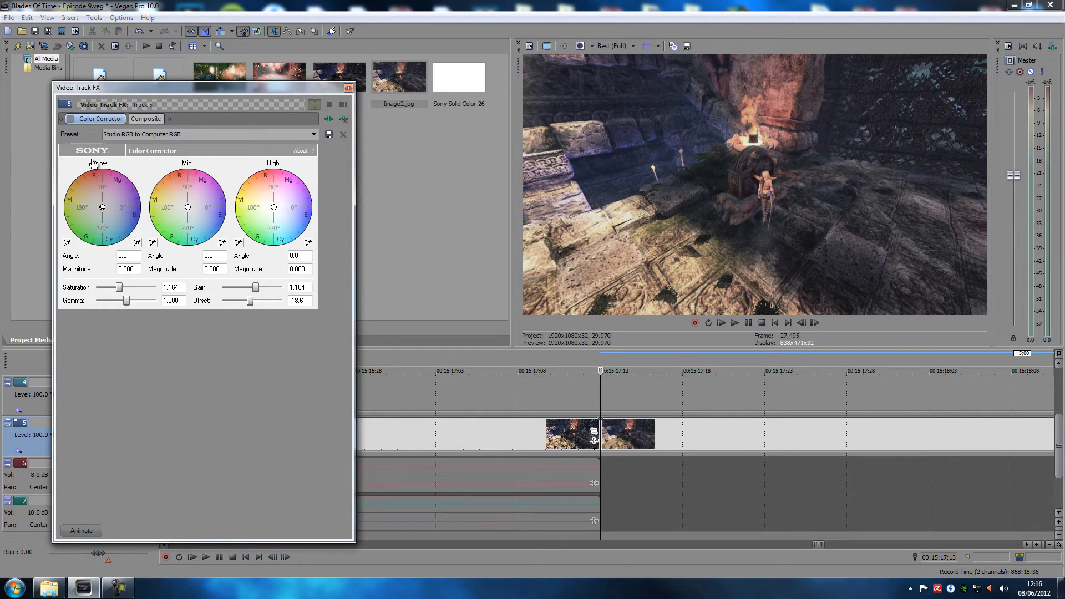
{"action": "left_click", "coordinate": [71, 119]}
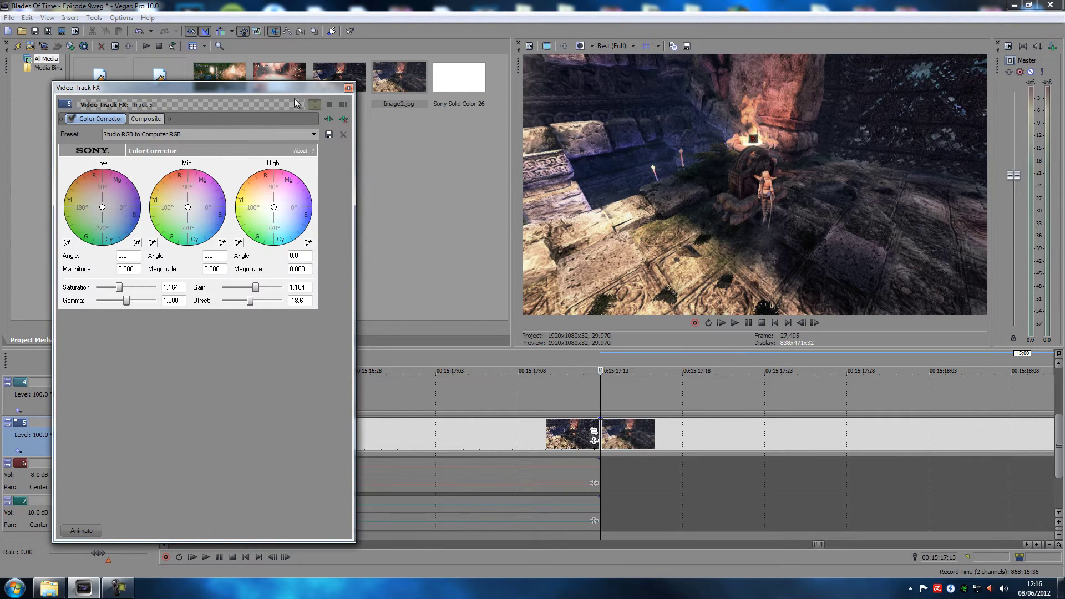
{"action": "left_click", "coordinate": [348, 87]}
- Compare the frames on either side of the cut again with the track's colour correction active
{"action": "left_click", "coordinate": [600, 401]}
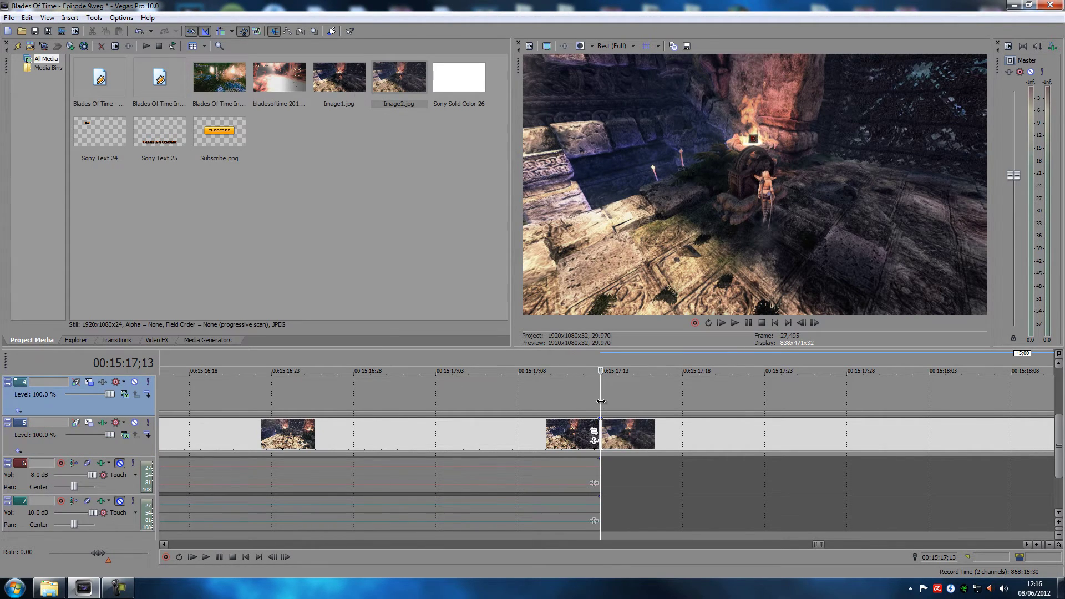
{"action": "key", "text": "Left"}
{"action": "key", "text": "Right"}
{"action": "key", "text": "Right"}
{"action": "key", "text": "Right"}
{"action": "key", "text": "Left"}
{"action": "key", "text": "Left"}
{"action": "key", "text": "Left"}
{"action": "key", "text": "Right"}
{"action": "key", "text": "Right"}
{"action": "key", "text": "Right"}
{"action": "key", "text": "Left"}
{"action": "key", "text": "Left"}
{"action": "key", "text": "Left"}
{"action": "key", "text": "Right"}
{"action": "key", "text": "Right"}
{"action": "key", "text": "Left"}
{"action": "key", "text": "Left"}
{"action": "key", "text": "s"}
- Move the Image2.jpg still on track 5 across the gap so it ends where the following clip starts
{"action": "scroll", "coordinate": [633, 399], "scroll_direction": "down", "scroll_amount": 10}
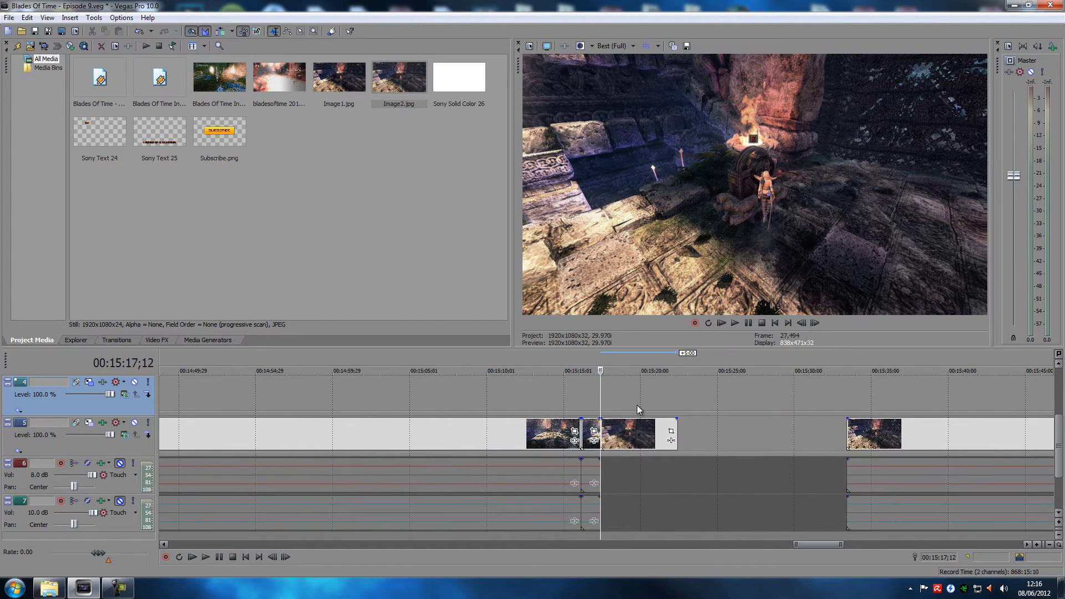
{"action": "scroll", "coordinate": [637, 405], "scroll_direction": "down", "scroll_amount": 2}
{"action": "left_click", "coordinate": [618, 435]}
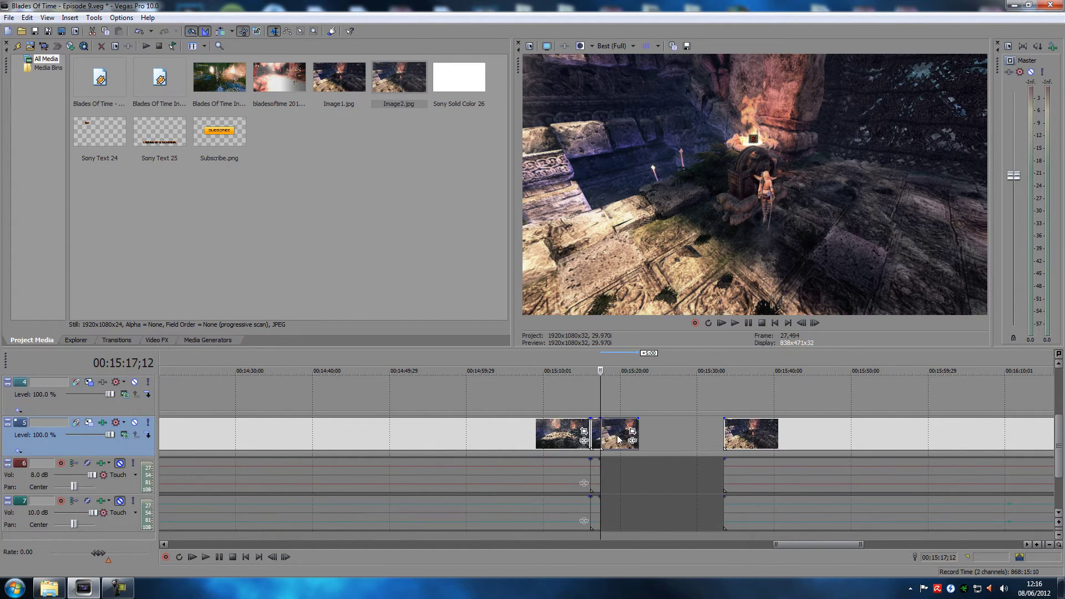
{"action": "left_click_drag", "start_coordinate": [617, 438], "coordinate": [701, 440]}
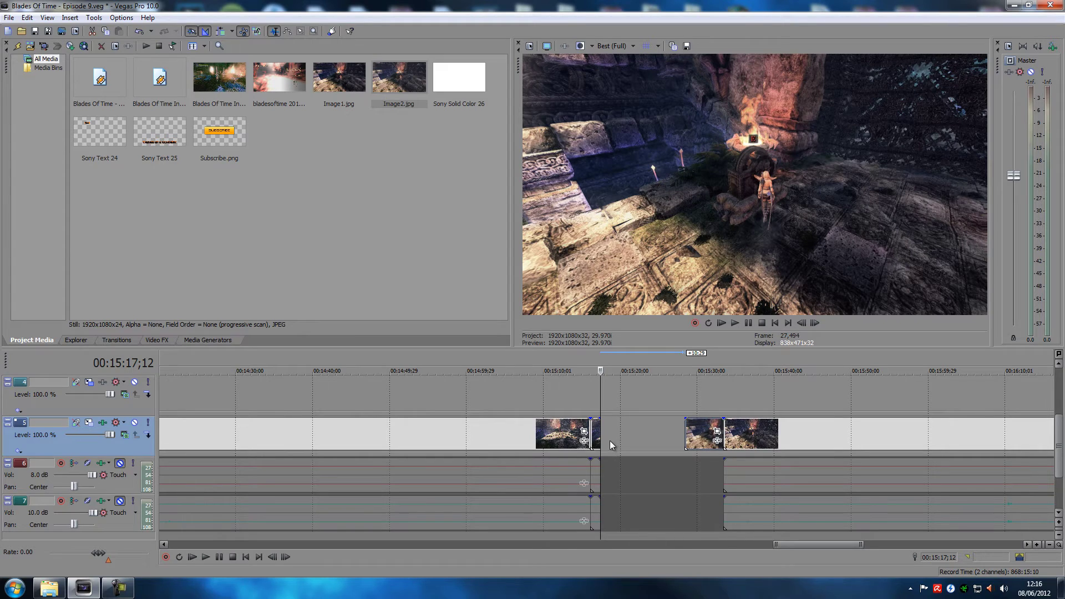
- Time-stretch the short clip before the gap into slow motion, extending its end to 00:15:21;07
{"action": "scroll", "coordinate": [610, 440], "scroll_direction": "up", "scroll_amount": 6}
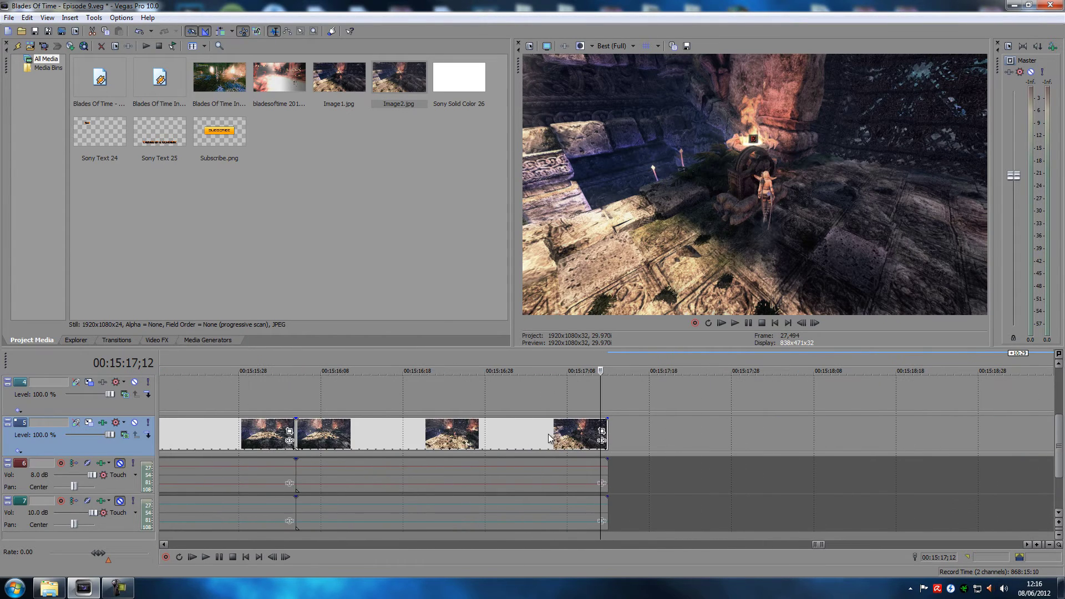
{"action": "left_click", "coordinate": [516, 436]}
{"action": "scroll", "coordinate": [599, 436], "scroll_direction": "down", "scroll_amount": 3}
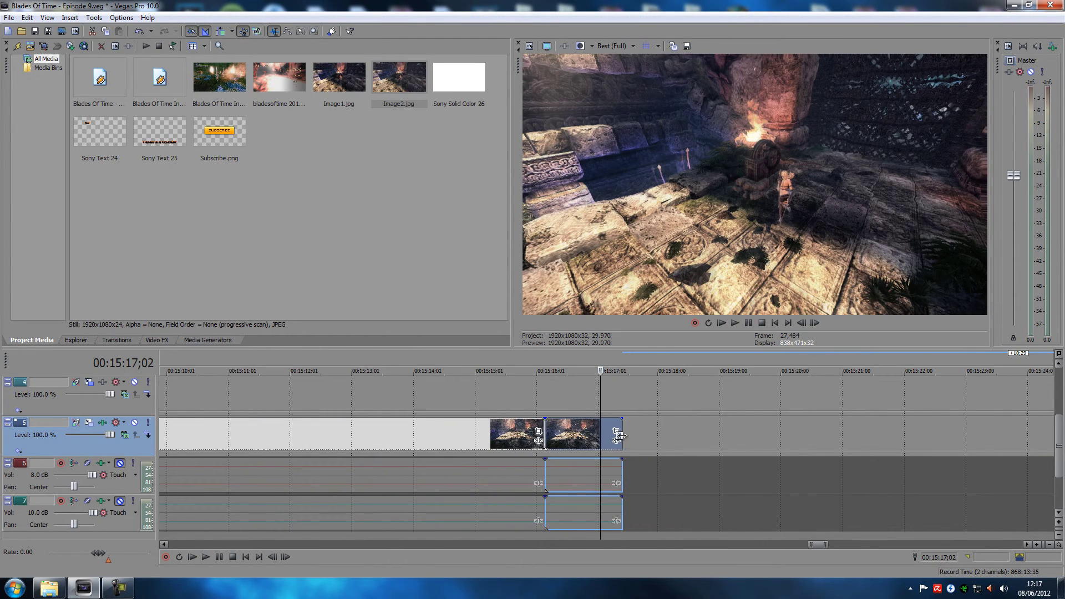
{"action": "scroll", "coordinate": [618, 435], "scroll_direction": "down", "scroll_amount": 2}
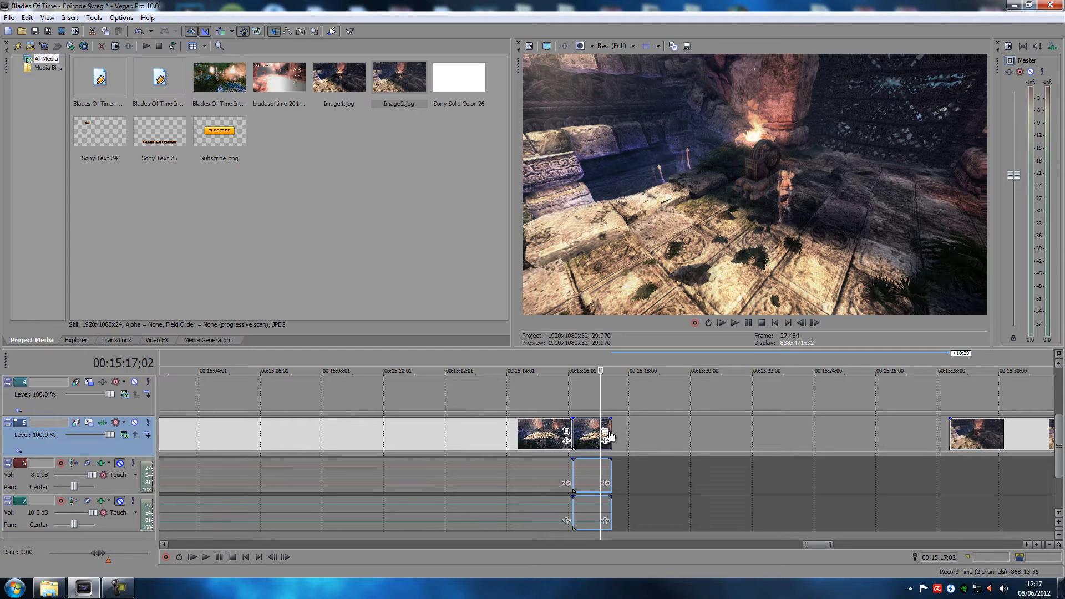
{"action": "left_click_drag", "start_coordinate": [608, 432], "coordinate": [727, 431]}
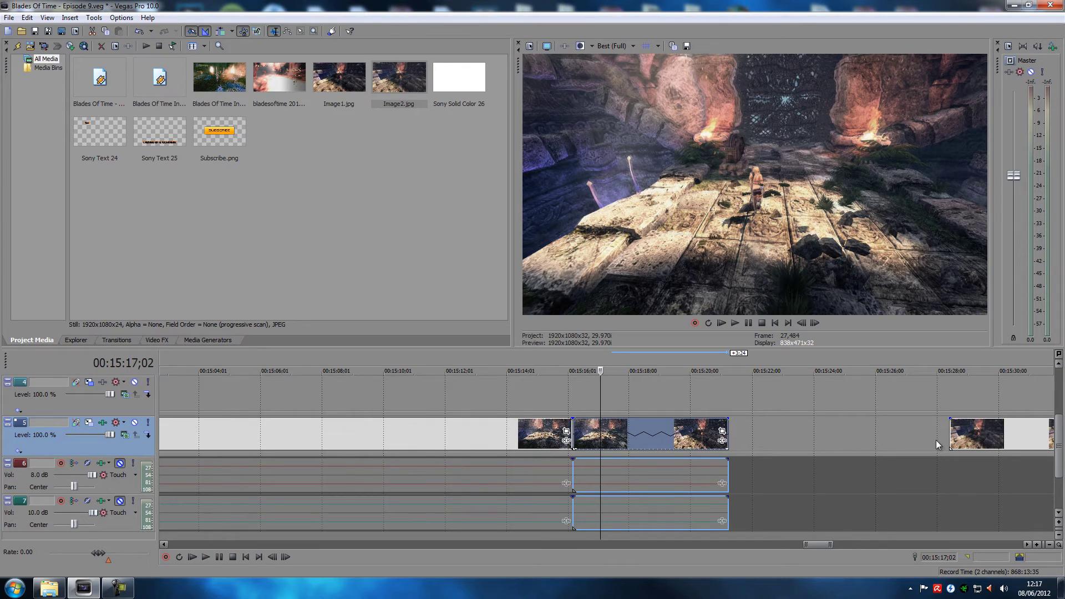
- Move the Image2.jpg still against the stretched clip's end, and close the remaining gap by moving the following clips up with auto ripple enabled
{"action": "left_click_drag", "start_coordinate": [996, 434], "coordinate": [787, 435]}
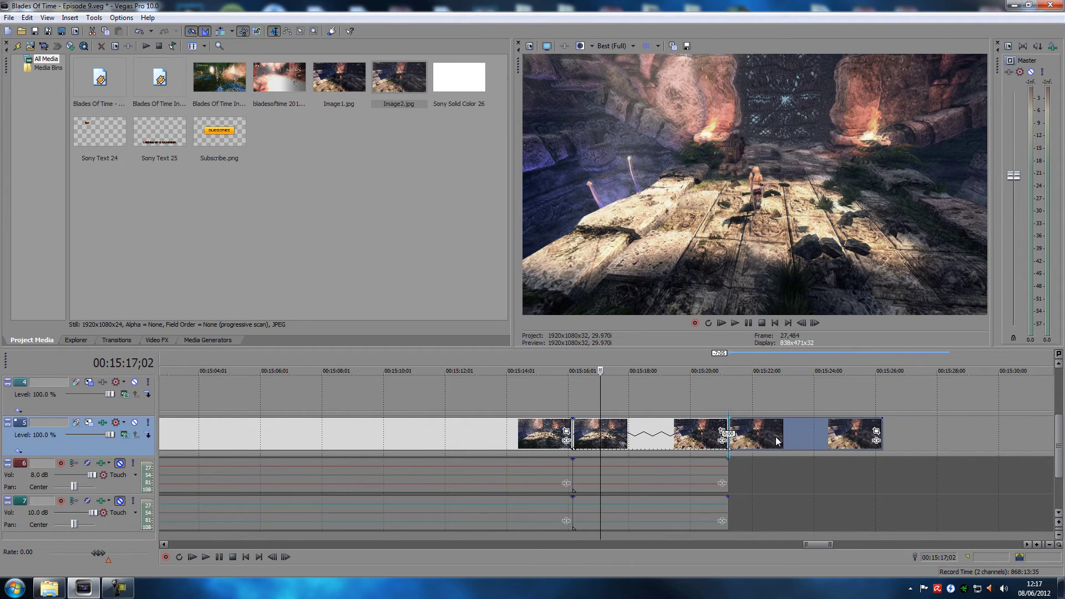
{"action": "scroll", "coordinate": [843, 430], "scroll_direction": "down", "scroll_amount": 2}
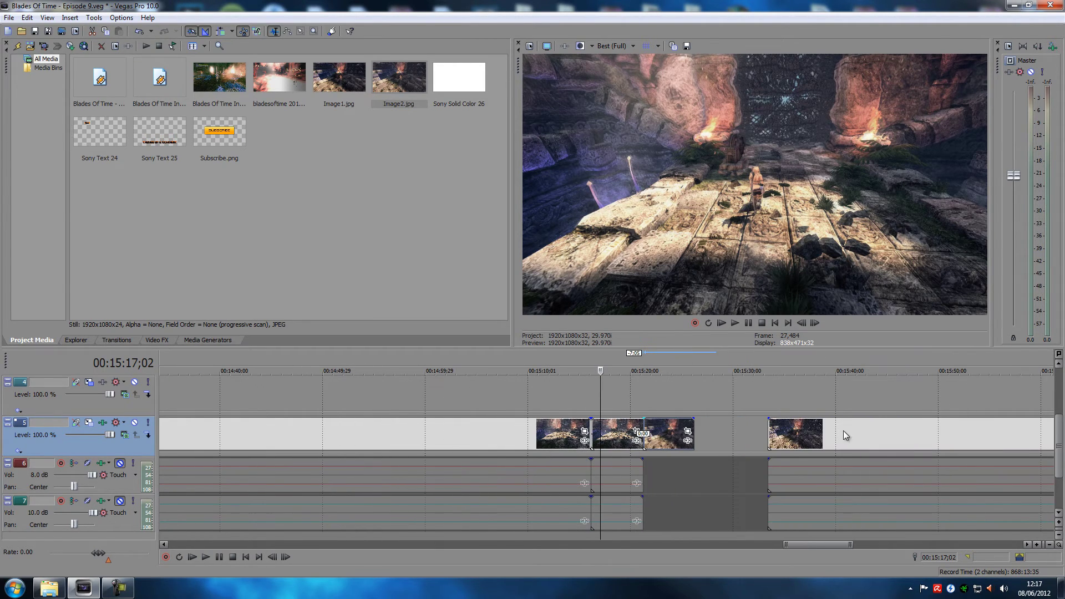
{"action": "left_click", "coordinate": [220, 31]}
{"action": "scroll", "coordinate": [784, 421], "scroll_direction": "down", "scroll_amount": 6}
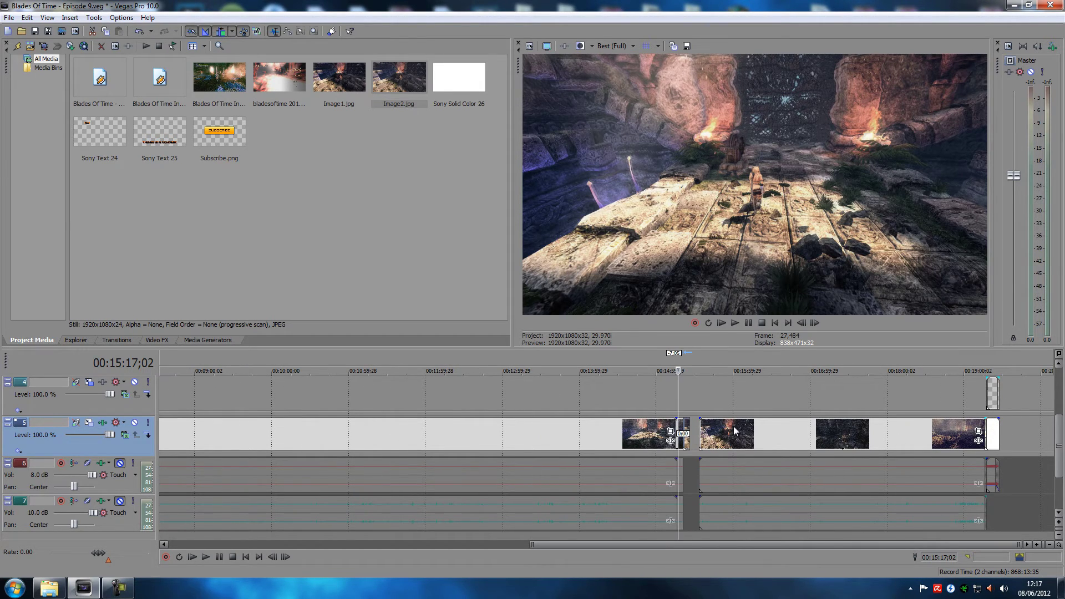
{"action": "left_click_drag", "start_coordinate": [737, 430], "coordinate": [728, 431]}
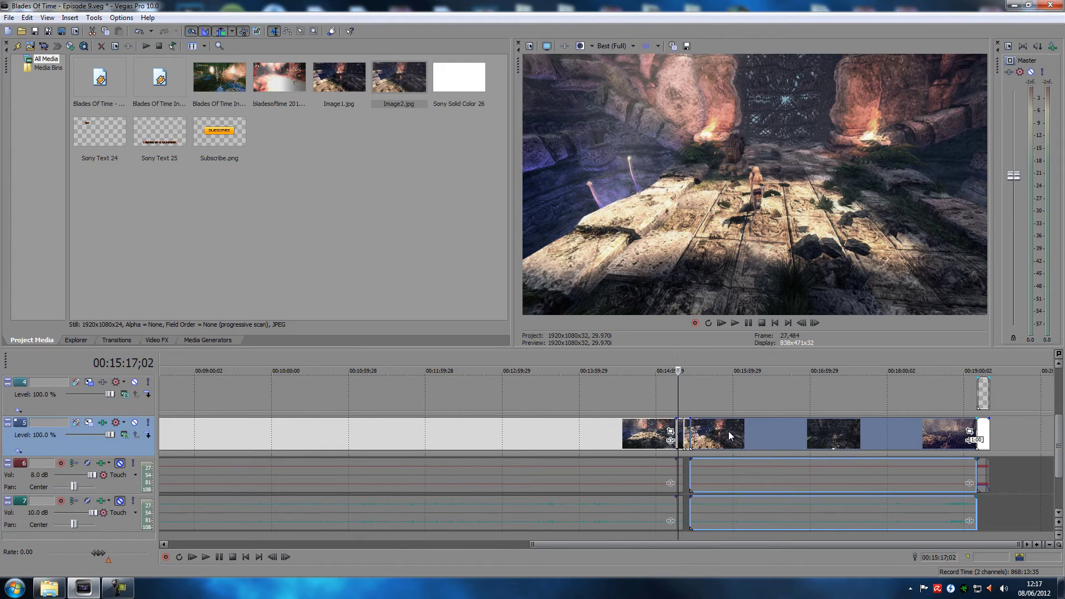
{"action": "left_click", "coordinate": [687, 394]}
{"action": "scroll", "coordinate": [684, 397], "scroll_direction": "up", "scroll_amount": 8}
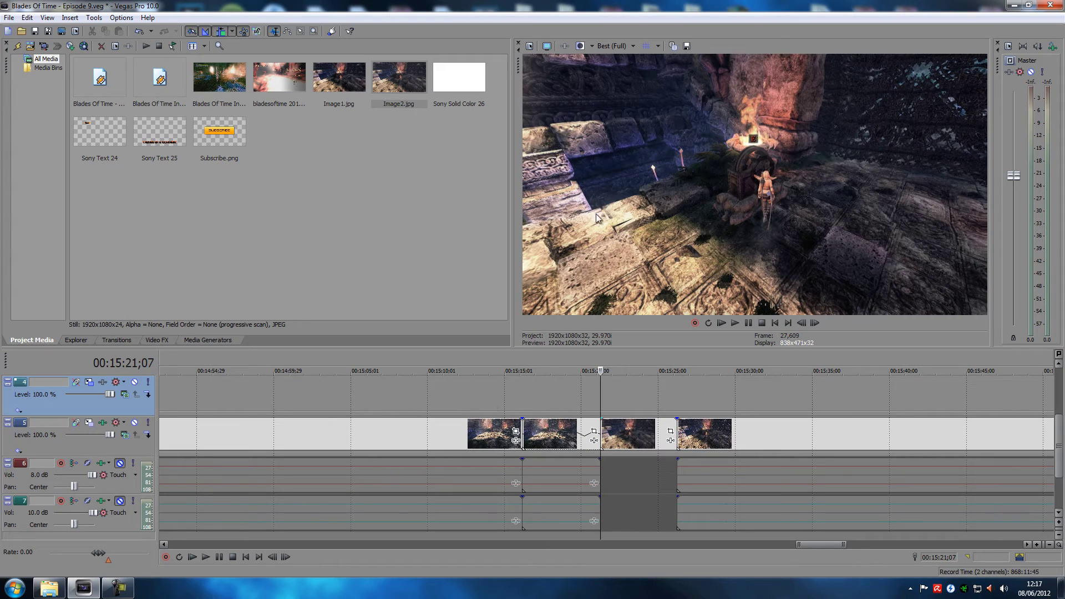
- Set the video preview quality to Preview (Half) and play the edited section from 00:15:10;11
{"action": "left_click", "coordinate": [610, 48]}
{"action": "mouse_move", "coordinate": [631, 73]}
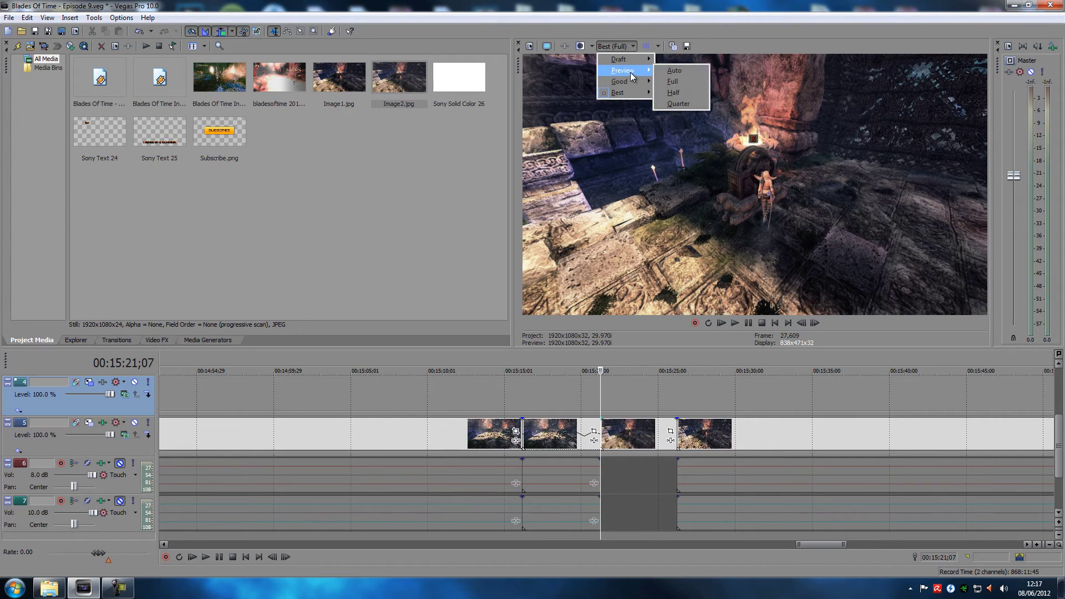
{"action": "left_click", "coordinate": [613, 43]}
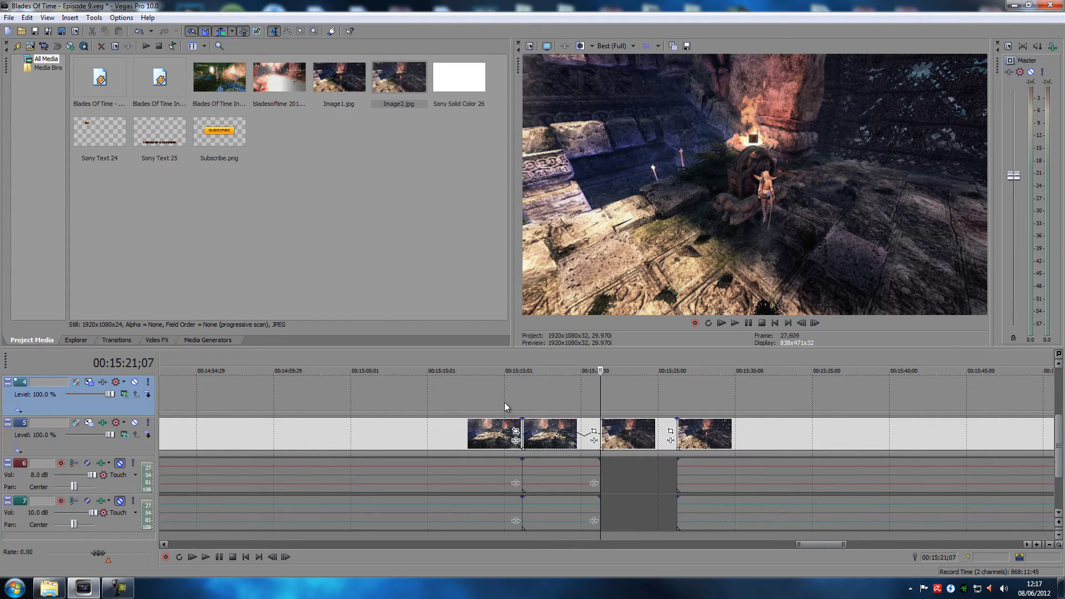
{"action": "left_click", "coordinate": [433, 395]}
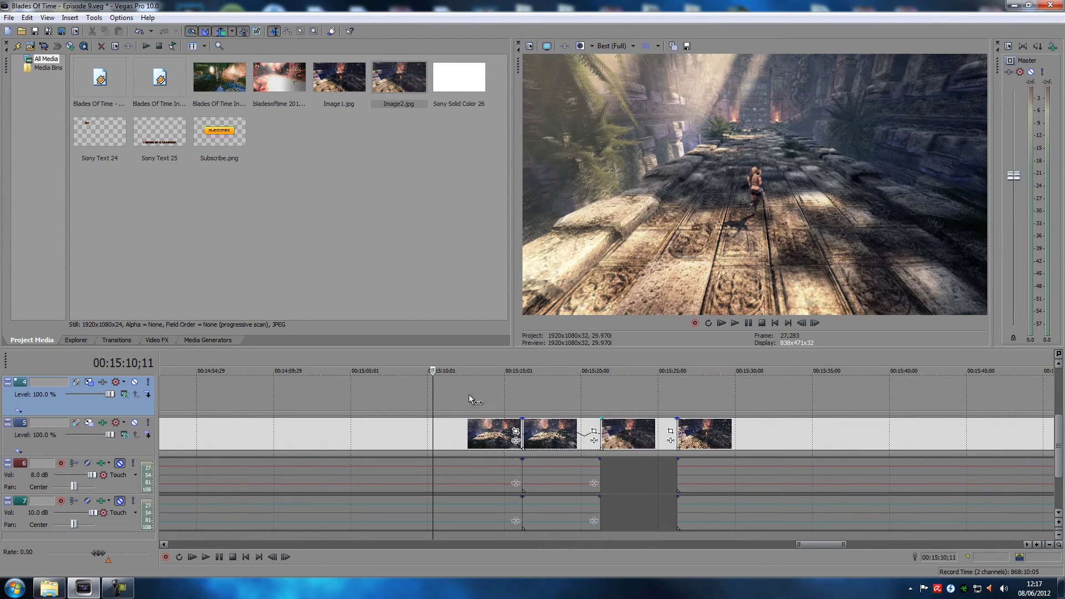
{"action": "left_click", "coordinate": [610, 46]}
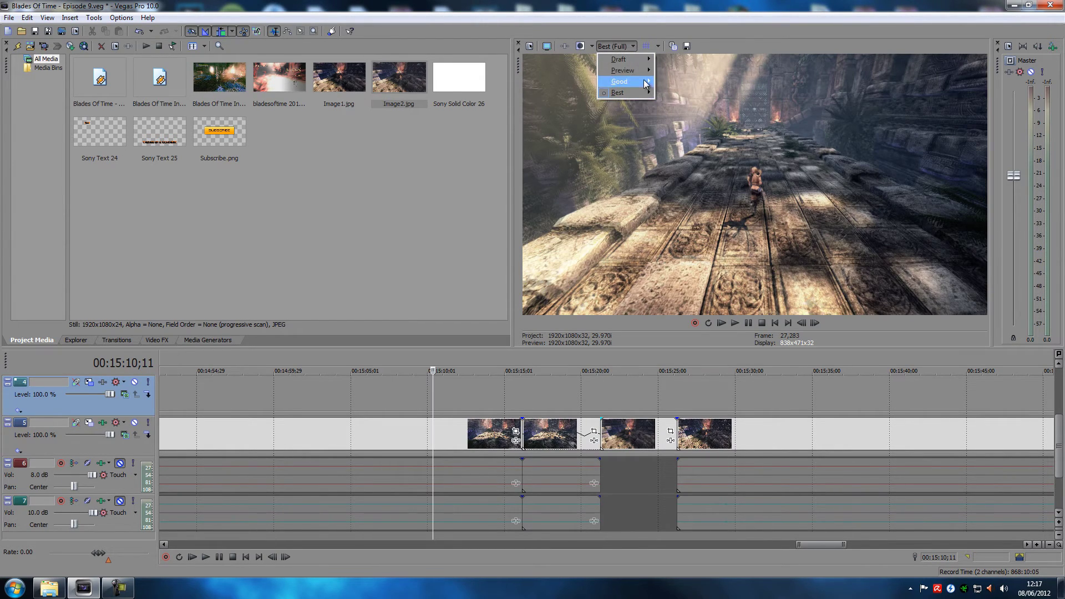
{"action": "left_click", "coordinate": [690, 94]}
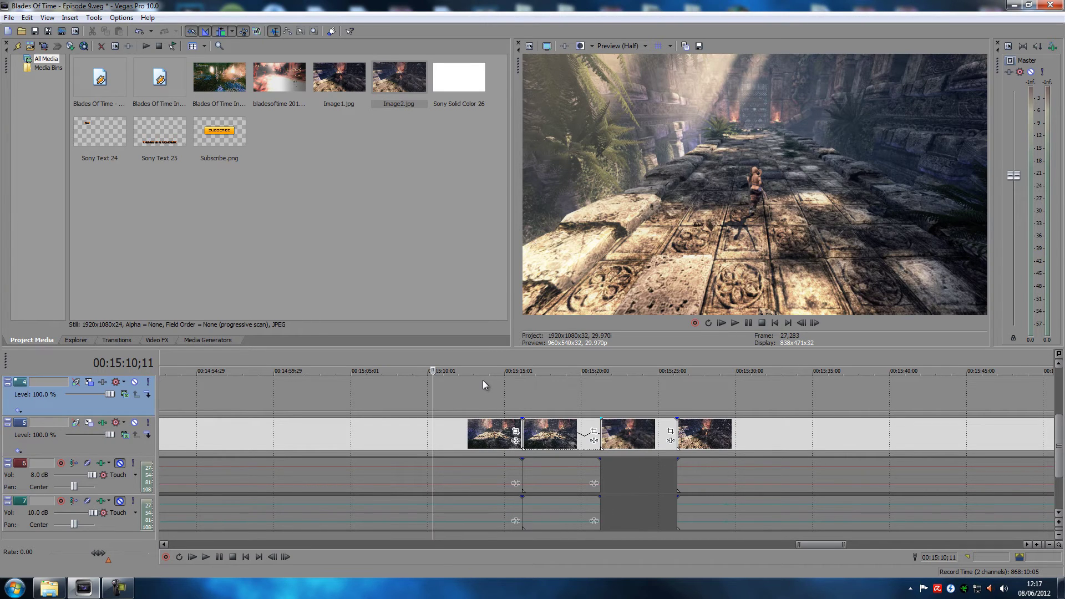
{"action": "key", "text": "space"}
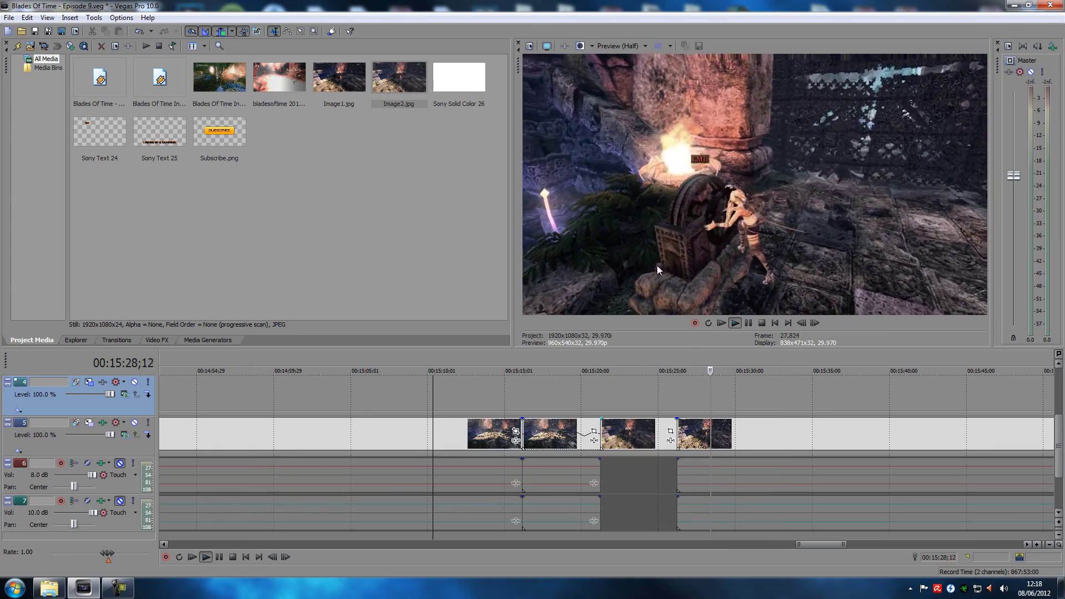
{"action": "key", "text": "space"}
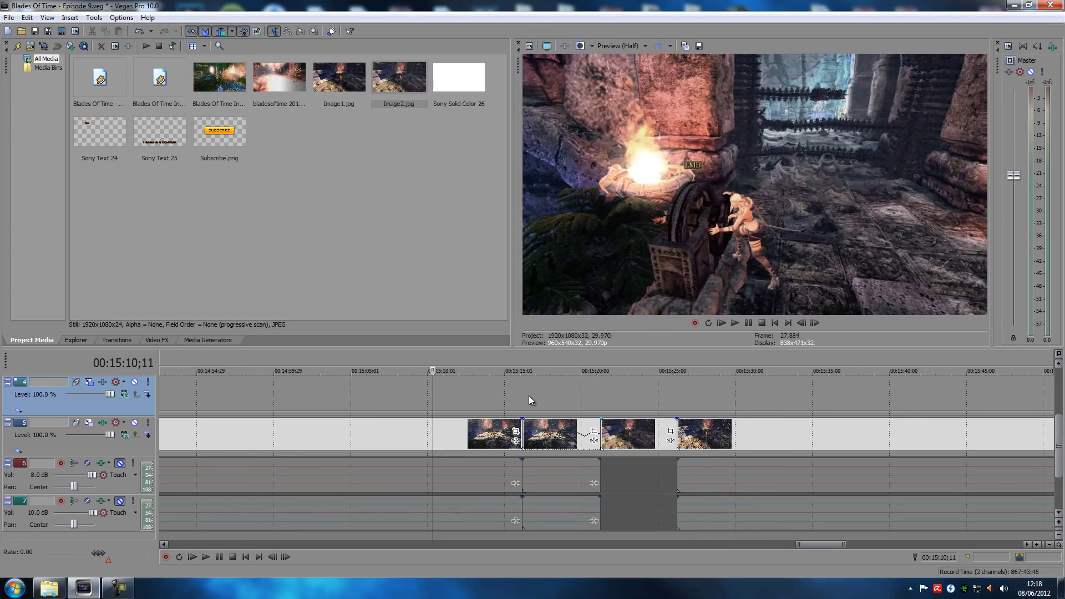
- Place the playhead on the stretched clip's last frame, at 00:15:21;06
{"action": "left_click", "coordinate": [643, 400]}
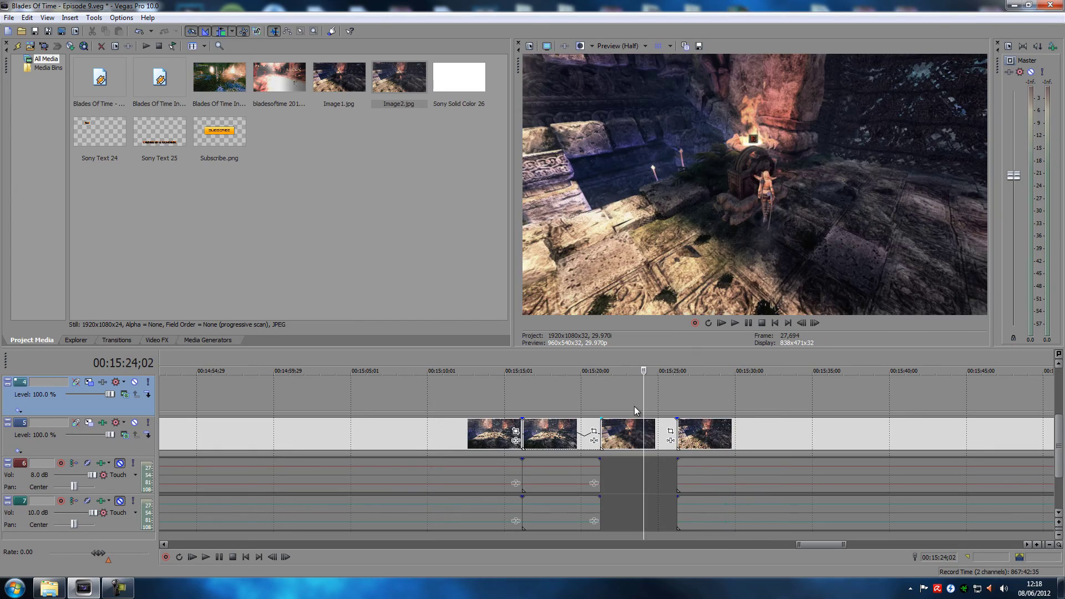
{"action": "left_click", "coordinate": [619, 48]}
{"action": "left_click", "coordinate": [617, 45]}
{"action": "left_click", "coordinate": [607, 397]}
{"action": "left_click", "coordinate": [603, 399]}
{"action": "key", "text": "Left"}
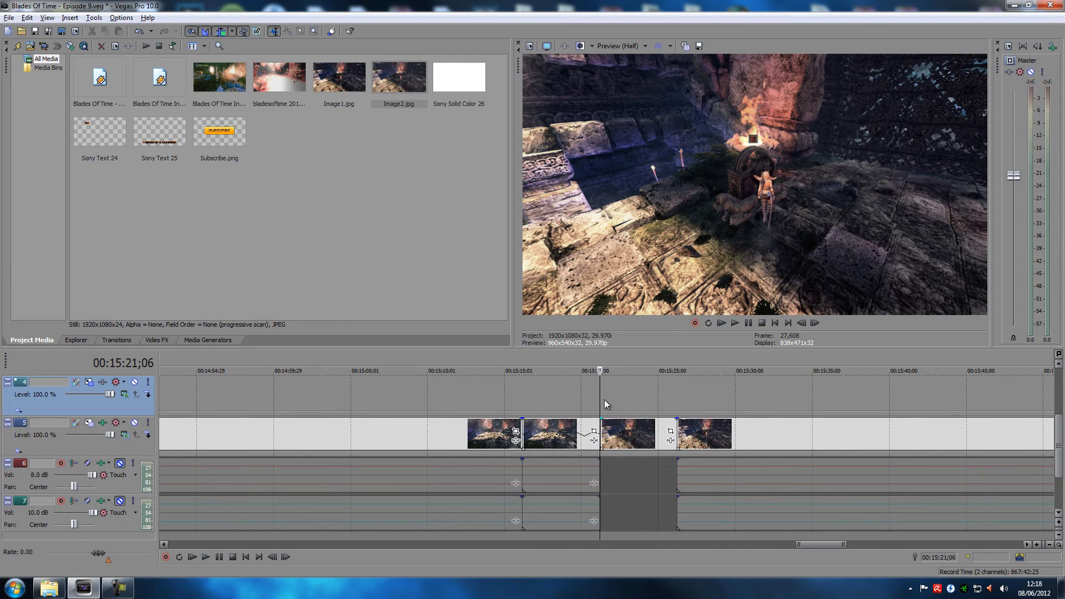
{"action": "scroll", "coordinate": [604, 399], "scroll_direction": "up", "scroll_amount": 10}
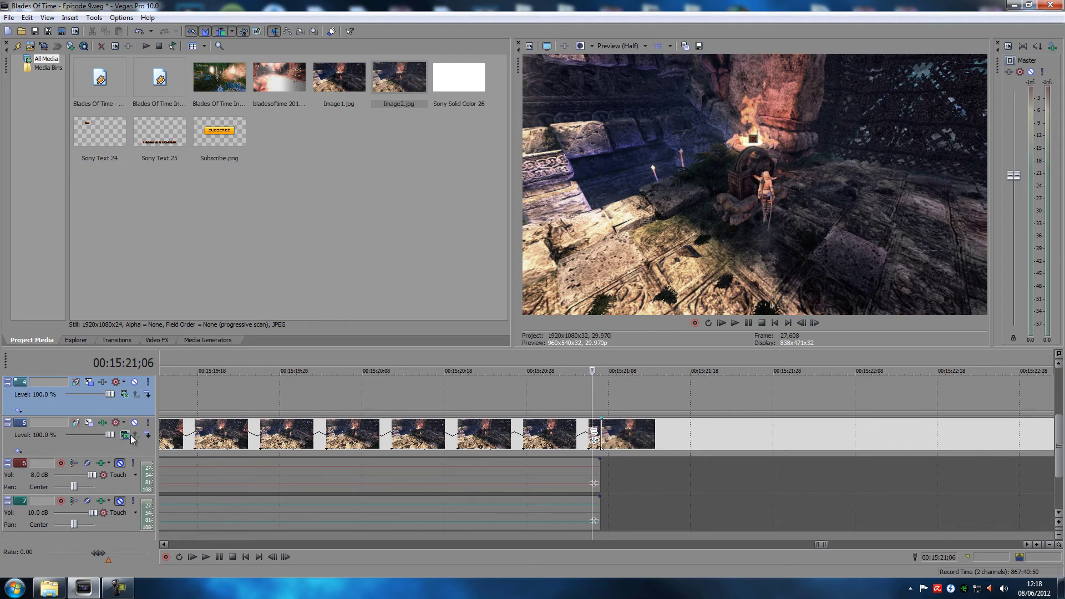
- Disable the Color Corrector effect on track 5 and set the video preview quality to Best (Full)
{"action": "left_click", "coordinate": [103, 423]}
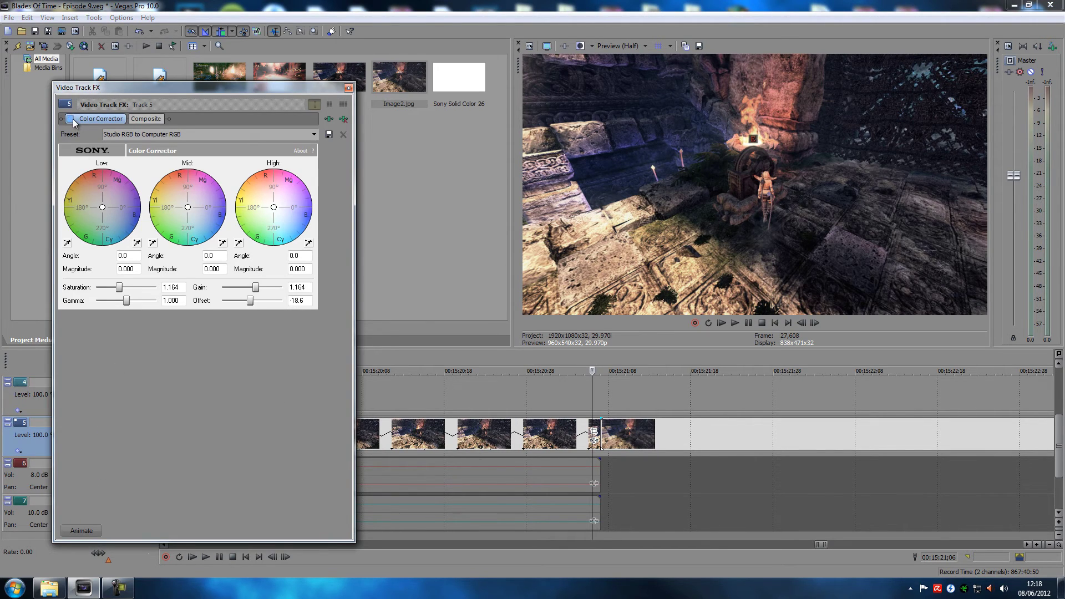
{"action": "left_click", "coordinate": [349, 88]}
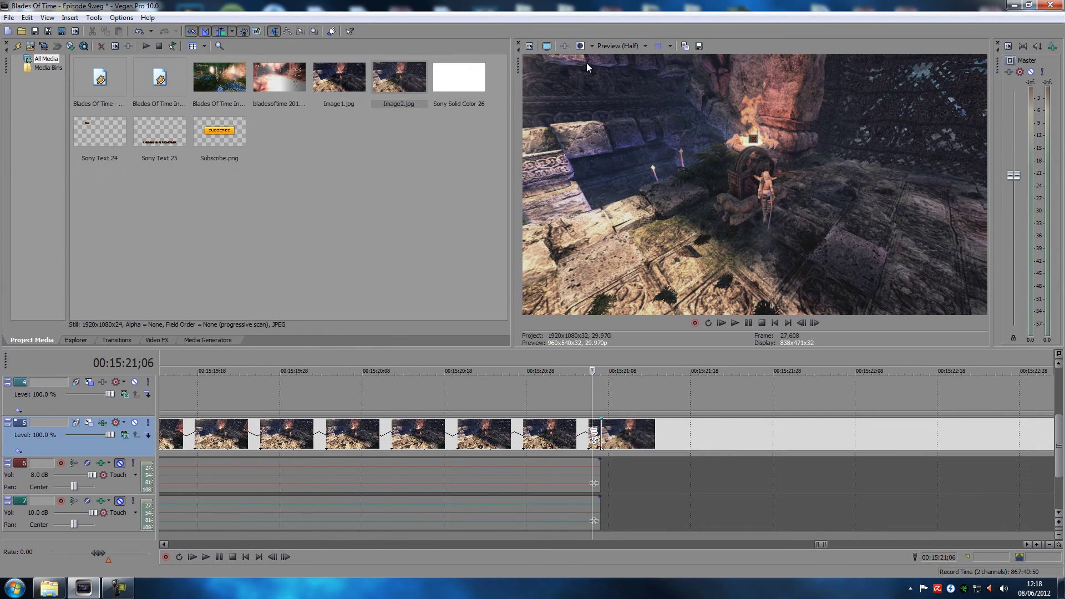
{"action": "left_click", "coordinate": [617, 45]}
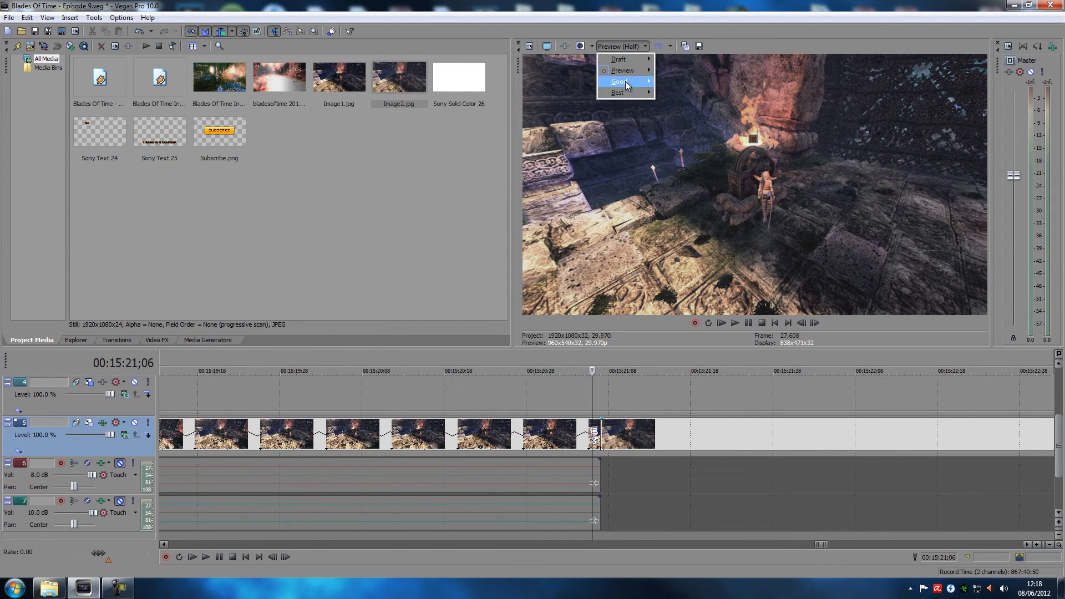
{"action": "mouse_move", "coordinate": [632, 92]}
{"action": "left_click", "coordinate": [694, 101]}
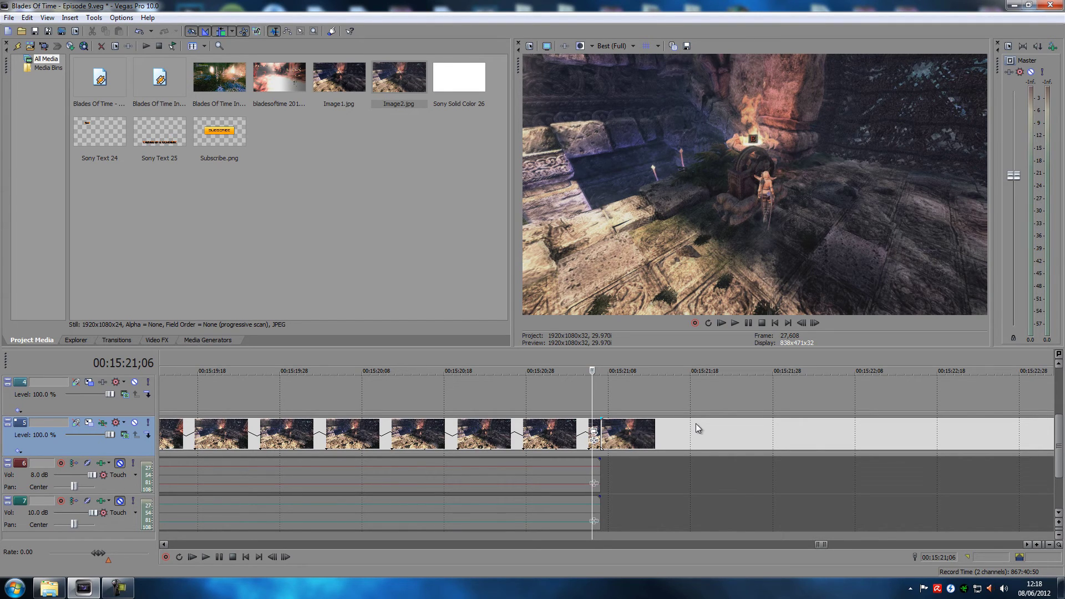
- Delete the still following the stretched clip on track 5 and fill the gap with Image2.jpg from the project media
{"action": "left_click", "coordinate": [656, 435]}
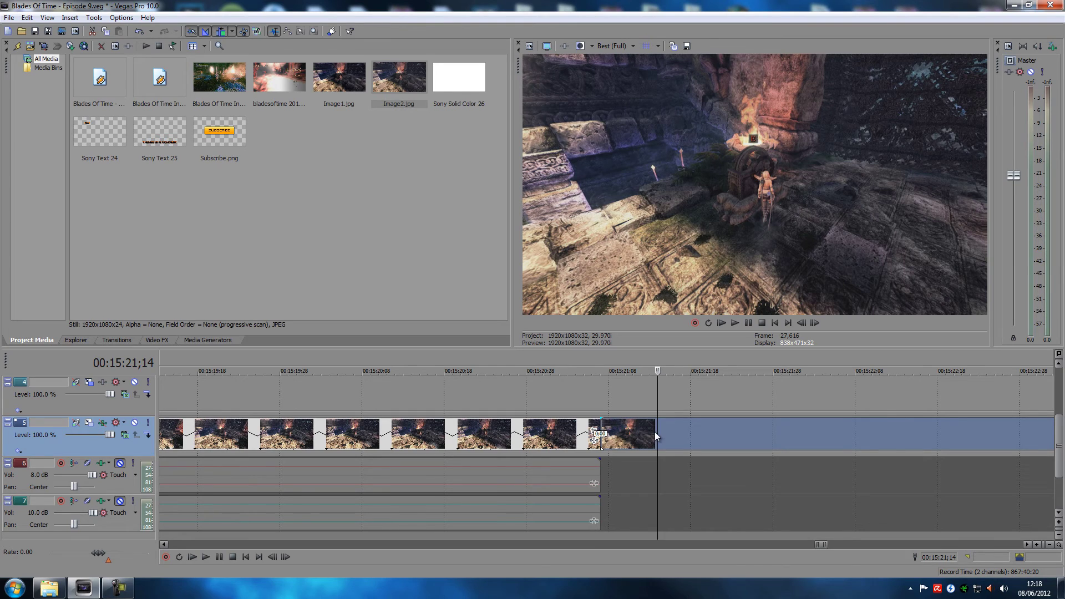
{"action": "scroll", "coordinate": [656, 433], "scroll_direction": "down", "scroll_amount": 3}
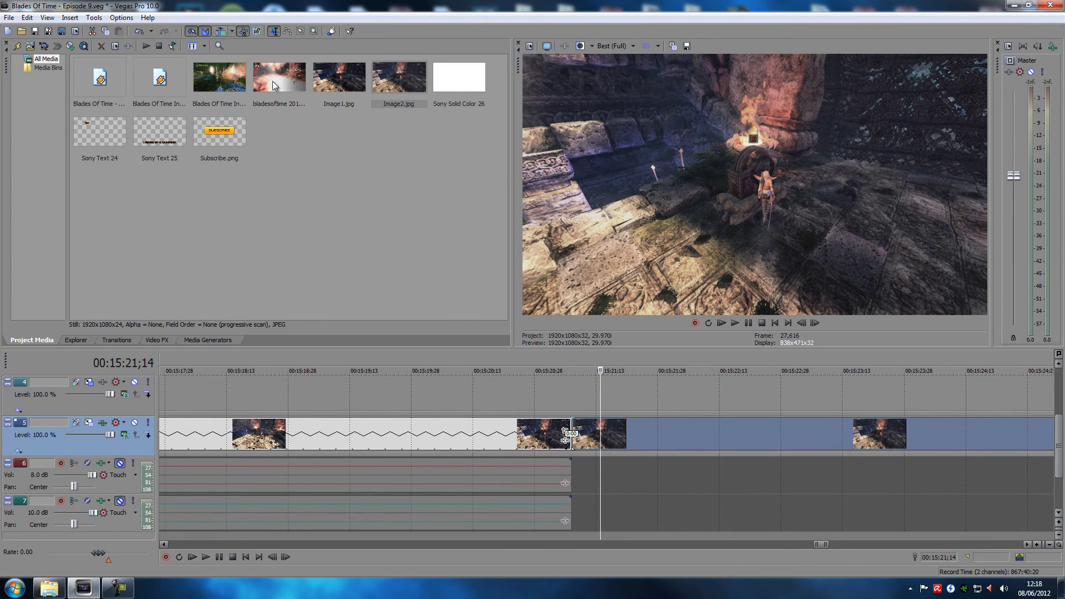
{"action": "scroll", "coordinate": [664, 404], "scroll_direction": "down", "scroll_amount": 3}
{"action": "key", "text": "ctrl+shift+t"}
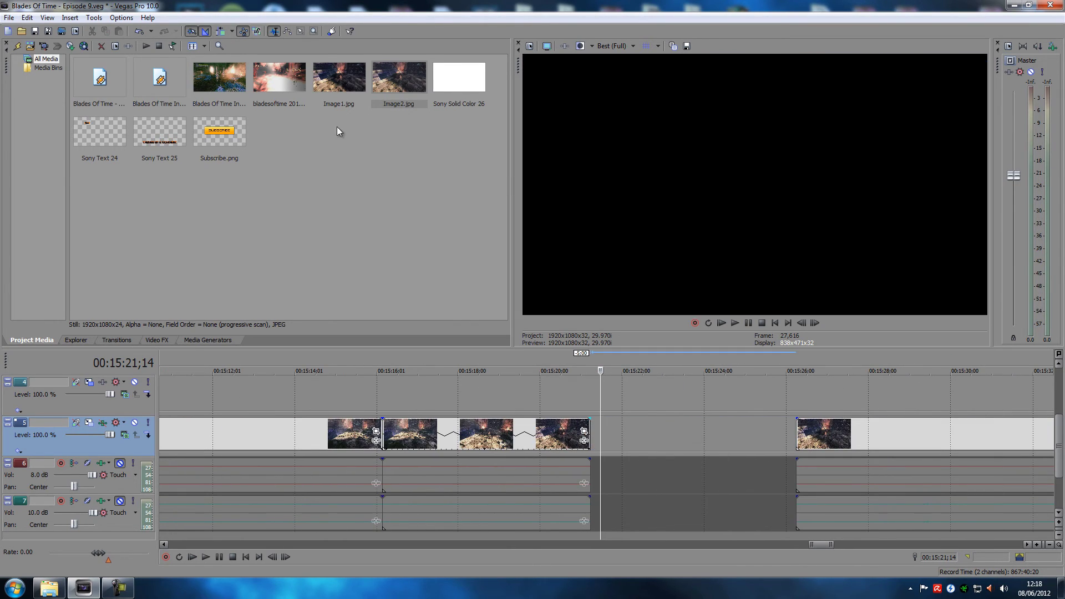
{"action": "left_click_drag", "start_coordinate": [593, 349], "coordinate": [606, 439]}
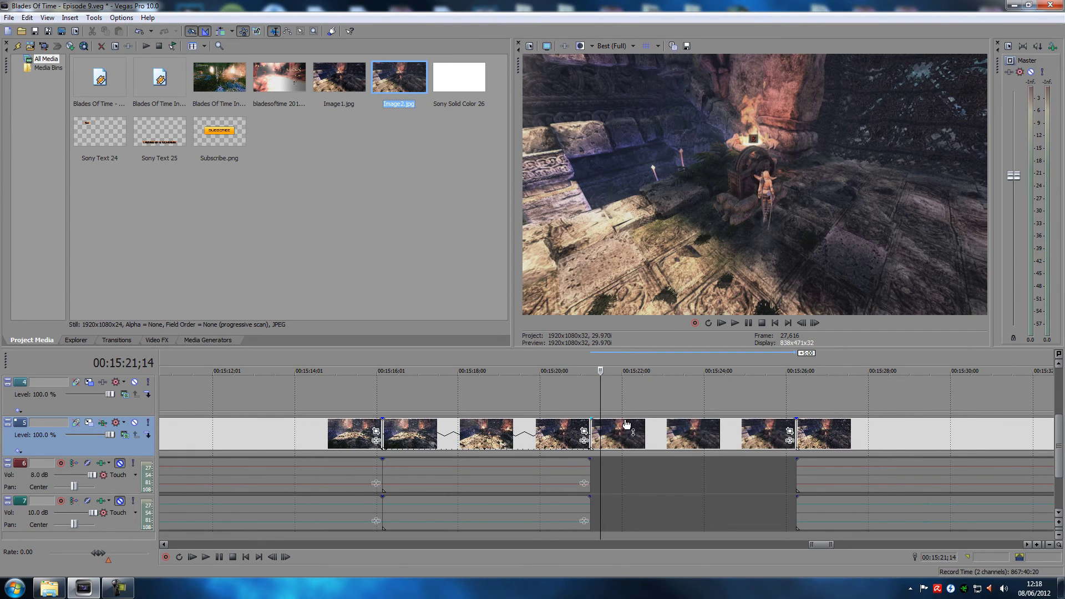
- Re-enable the Color Corrector effect on video track 5 and close its effect settings
{"action": "left_click", "coordinate": [102, 423]}
{"action": "left_click", "coordinate": [70, 119]}
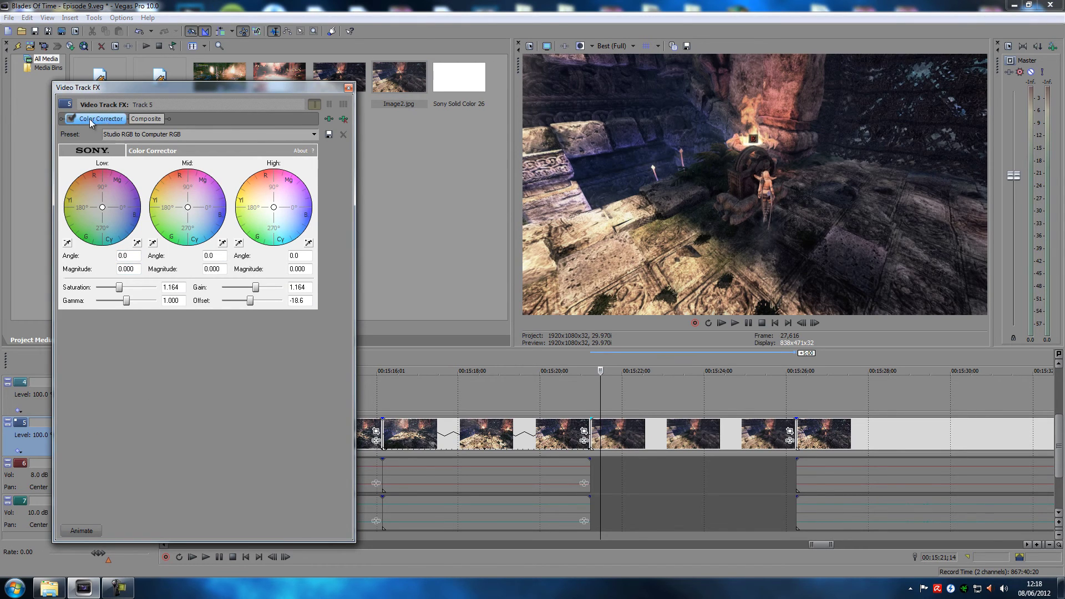
{"action": "left_click", "coordinate": [348, 88]}
- Set the video preview quality to Preview (Half) and place the playhead shortly before the still, at 00:15:20;28
{"action": "left_click", "coordinate": [612, 47]}
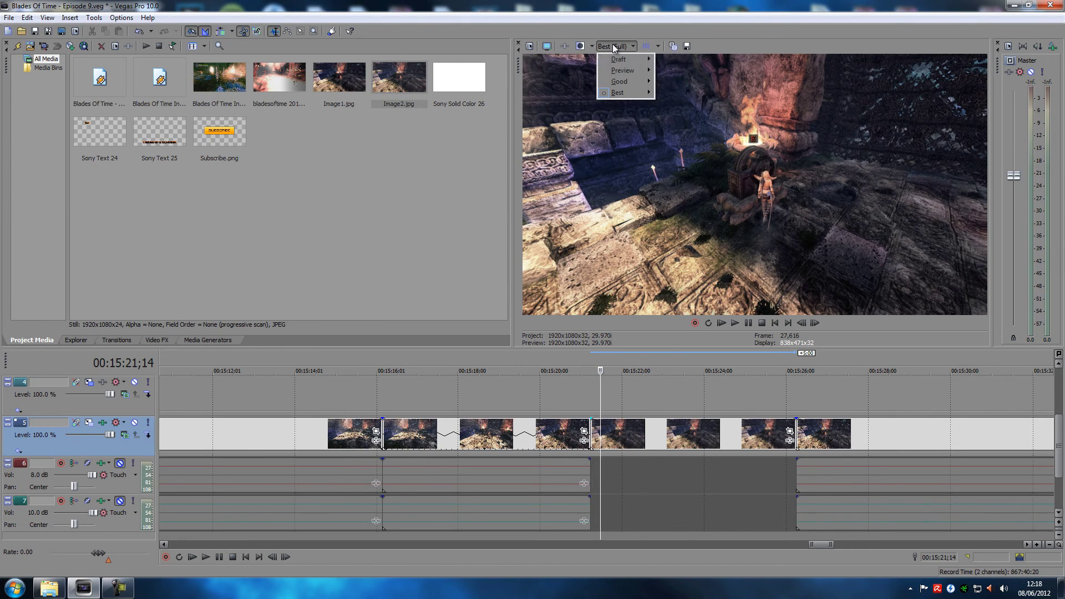
{"action": "mouse_move", "coordinate": [633, 69]}
{"action": "left_click", "coordinate": [694, 92]}
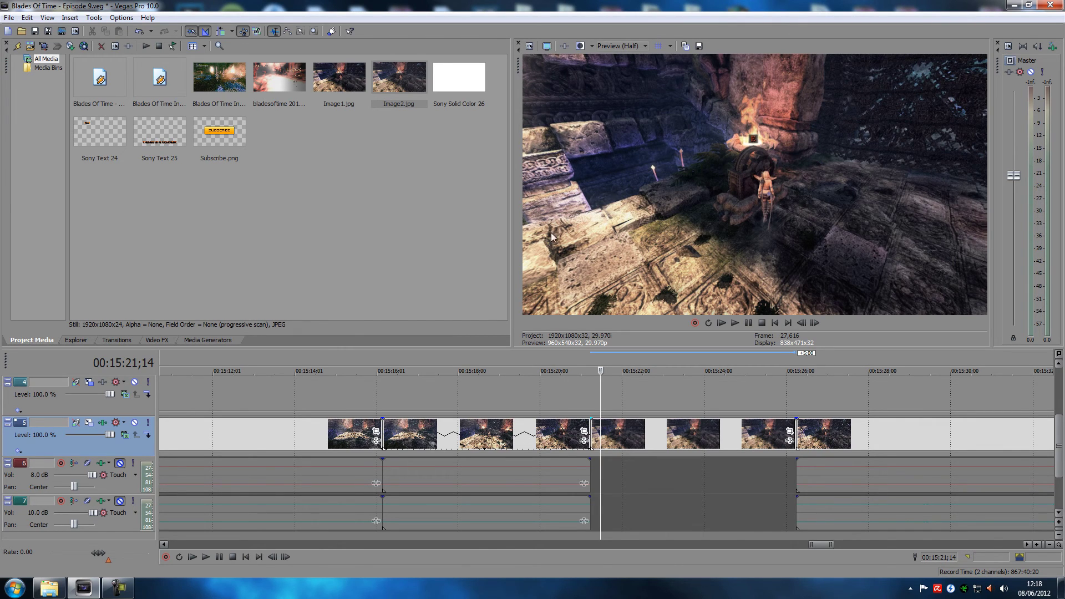
{"action": "left_click", "coordinate": [578, 395]}
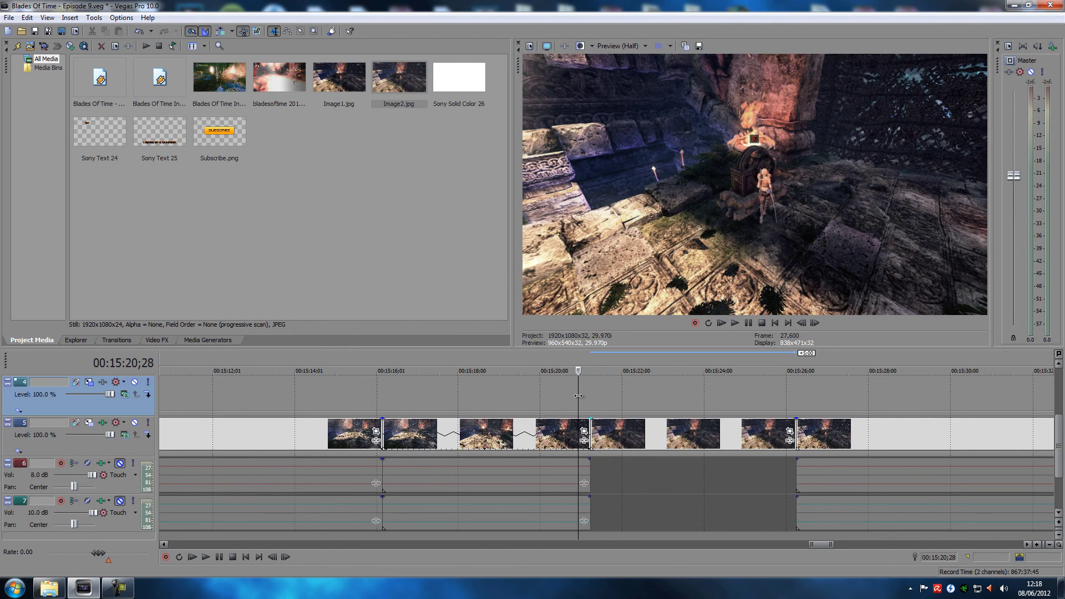